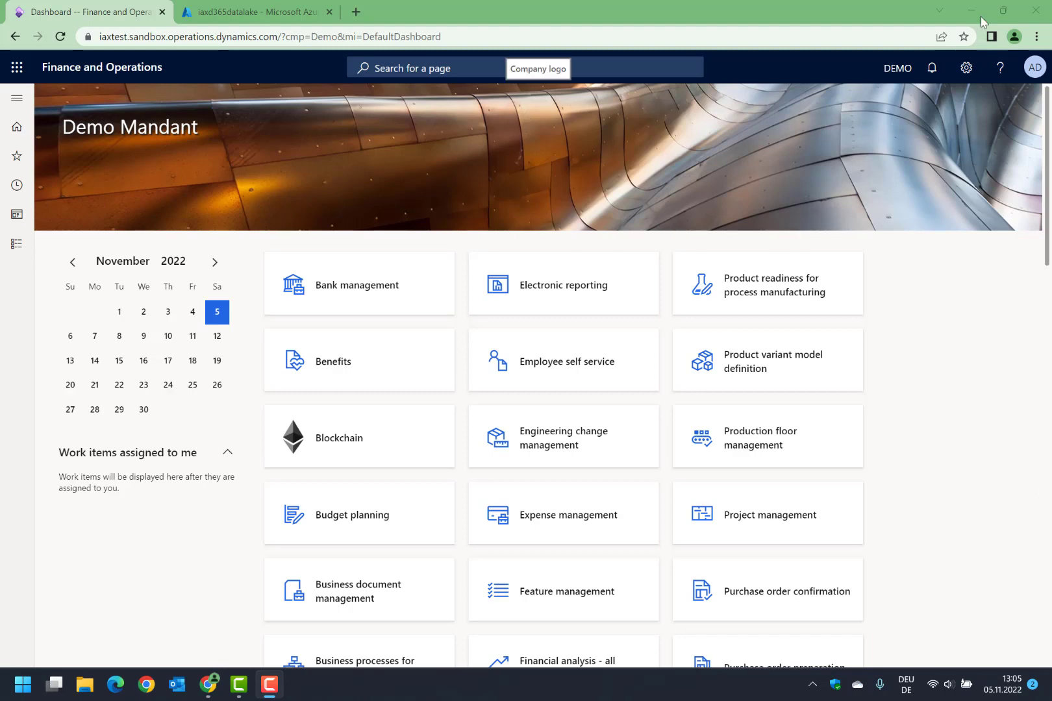
Navigate through System administration setup to the Export to Data Lake workspace.
{"action": "left_click", "coordinate": [19, 99]}
{"action": "scroll", "coordinate": [111, 390], "scroll_direction": "down", "scroll_amount": 8}
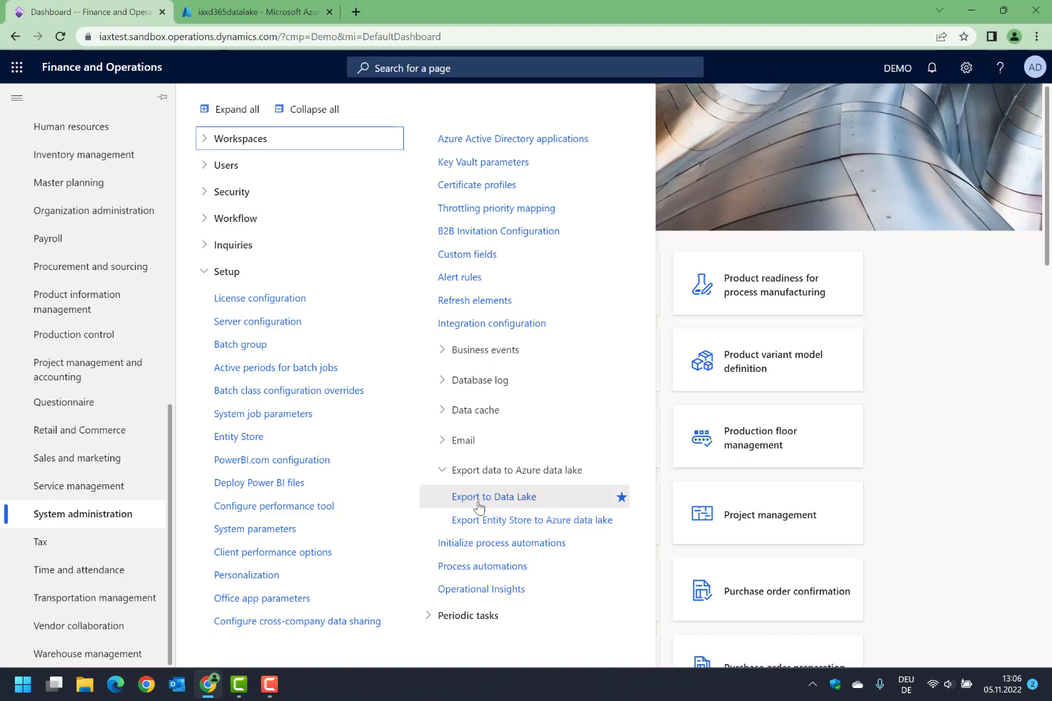
{"action": "left_click", "coordinate": [526, 498]}
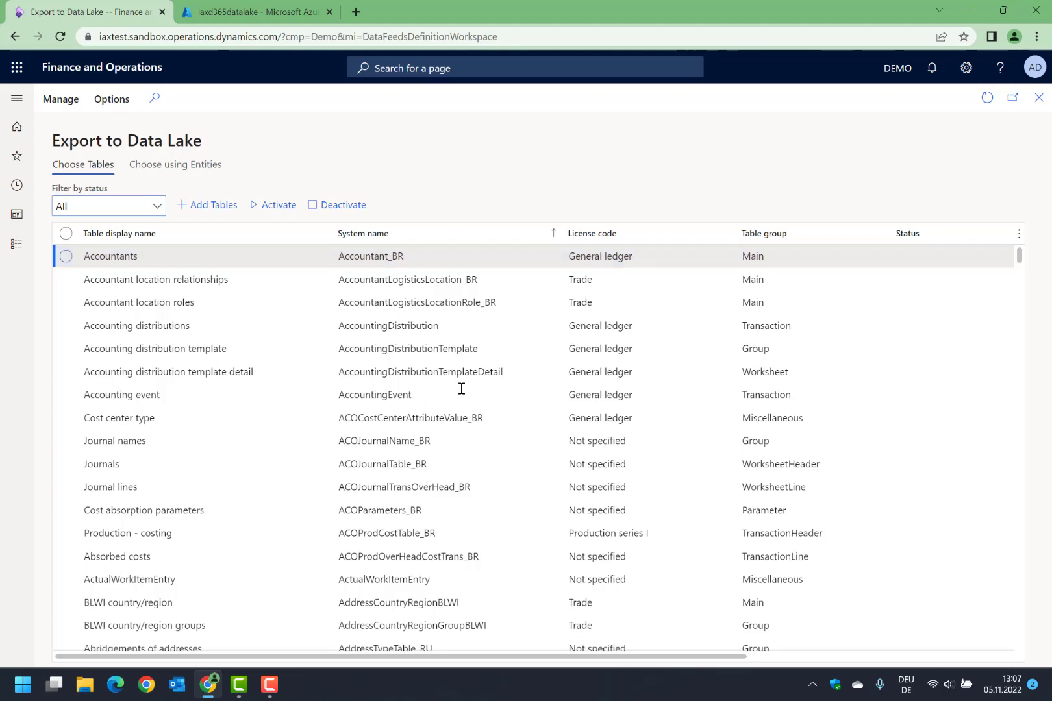
{"action": "left_click", "coordinate": [556, 238]}
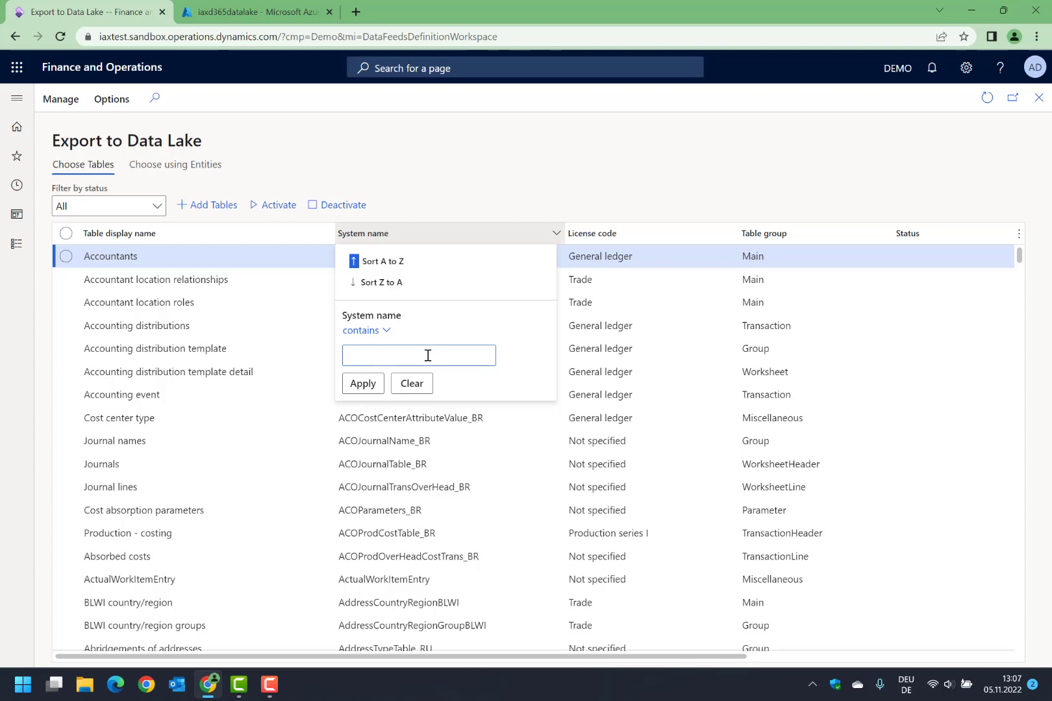
{"action": "type", "text": "CustTable"}
{"action": "left_click", "coordinate": [363, 384]}
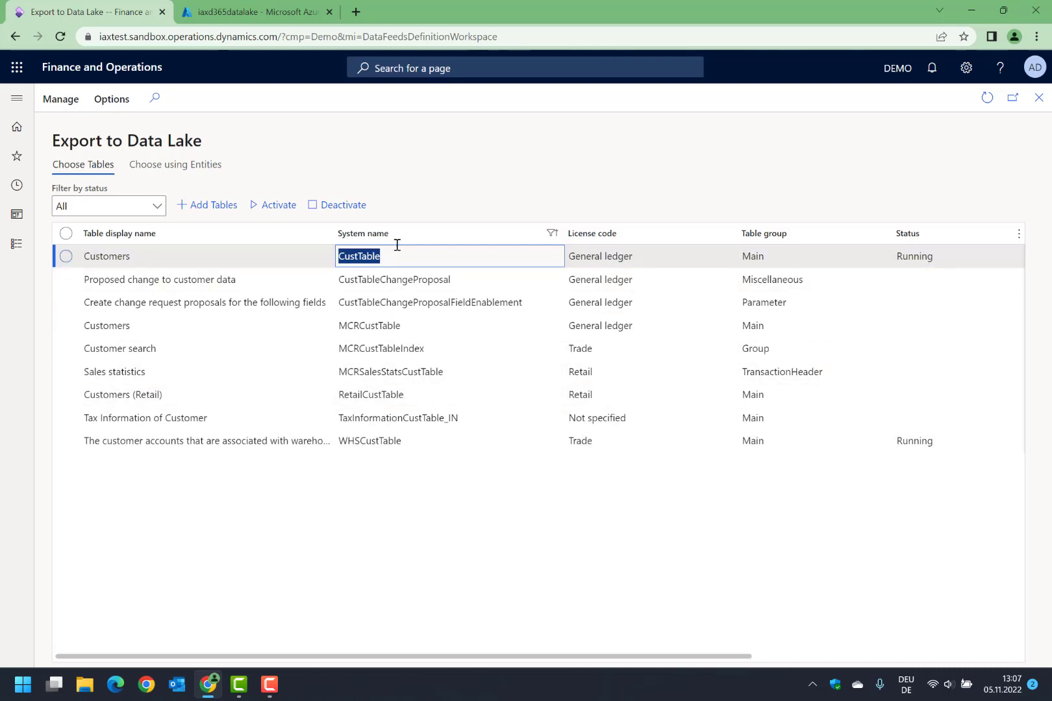
{"action": "left_click", "coordinate": [555, 234]}
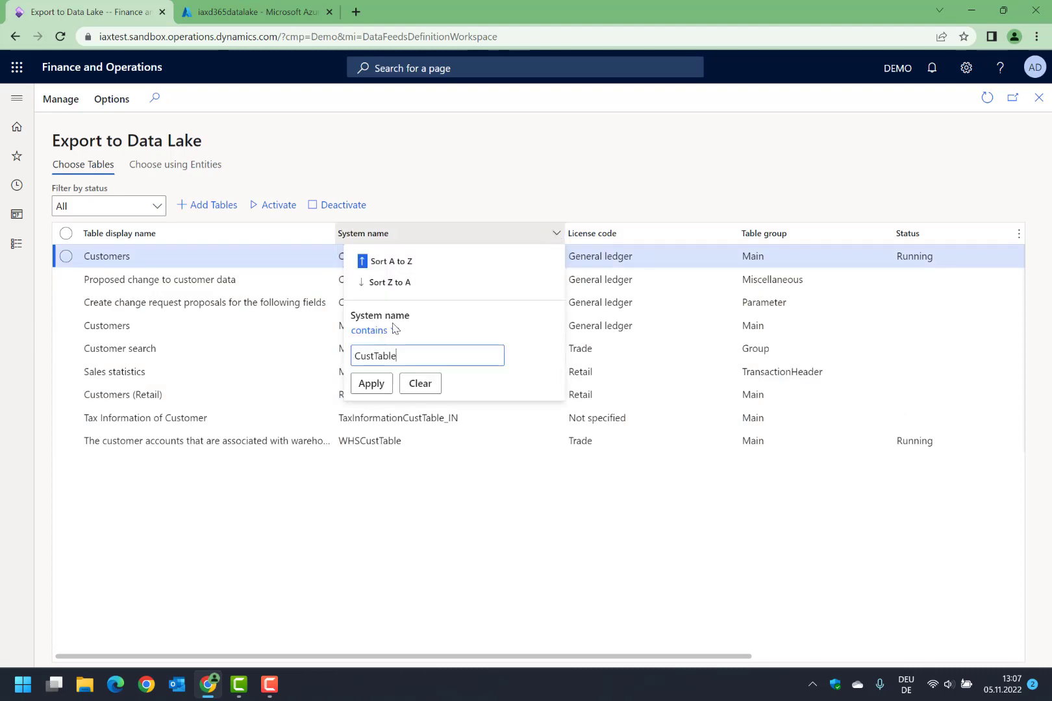
{"action": "left_click", "coordinate": [436, 389]}
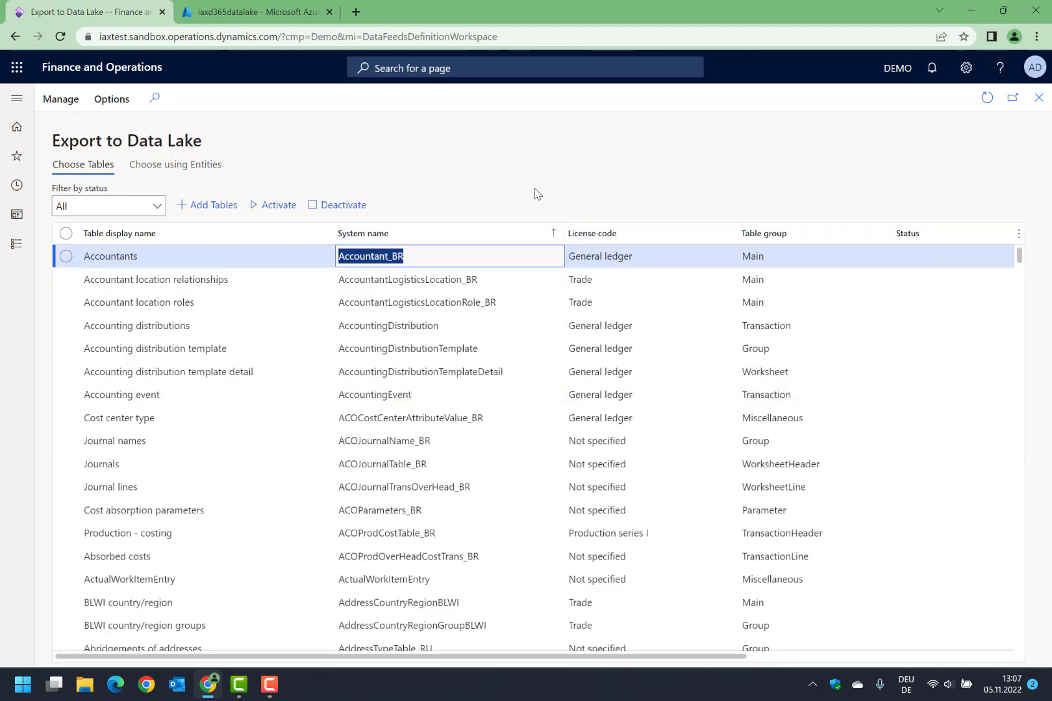
Filter System name to 'AssetBook', then select Fixed asset book and activate its export.
{"action": "scroll", "coordinate": [470, 375], "scroll_direction": "down", "scroll_amount": 10}
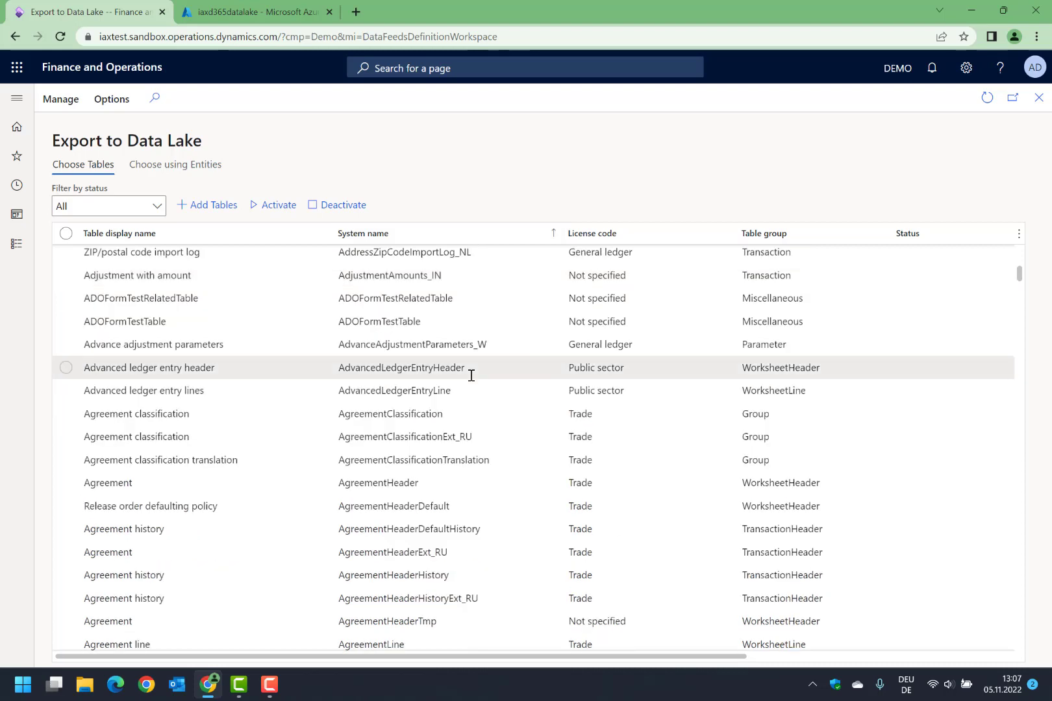
{"action": "scroll", "coordinate": [458, 370], "scroll_direction": "down", "scroll_amount": 8}
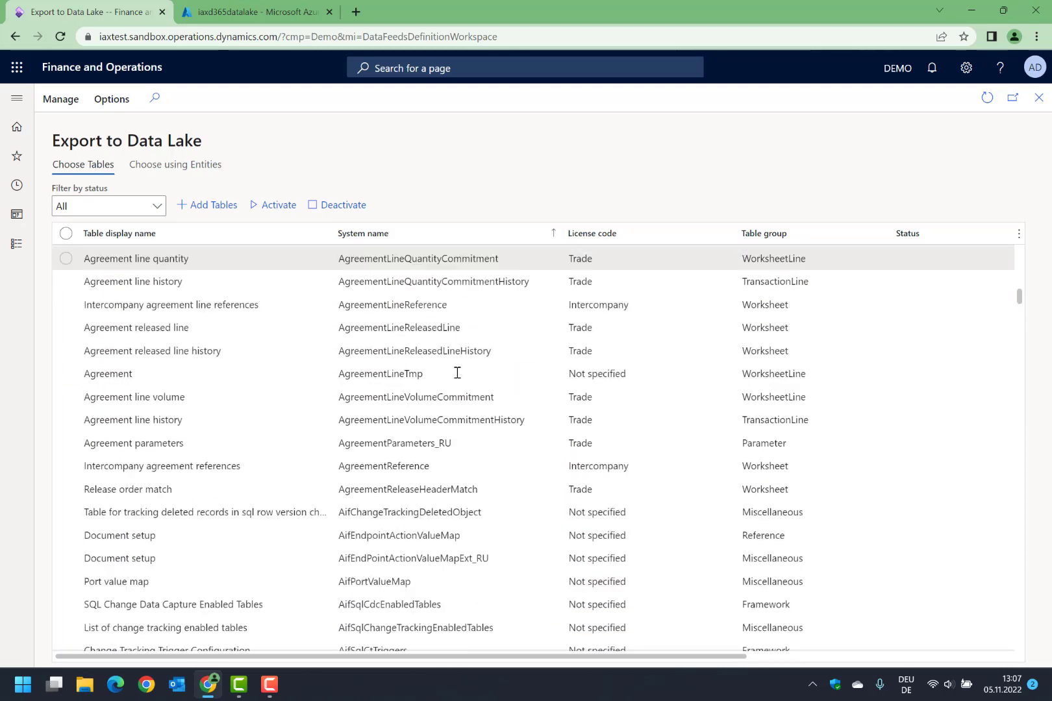
{"action": "scroll", "coordinate": [477, 357], "scroll_direction": "up", "scroll_amount": 10}
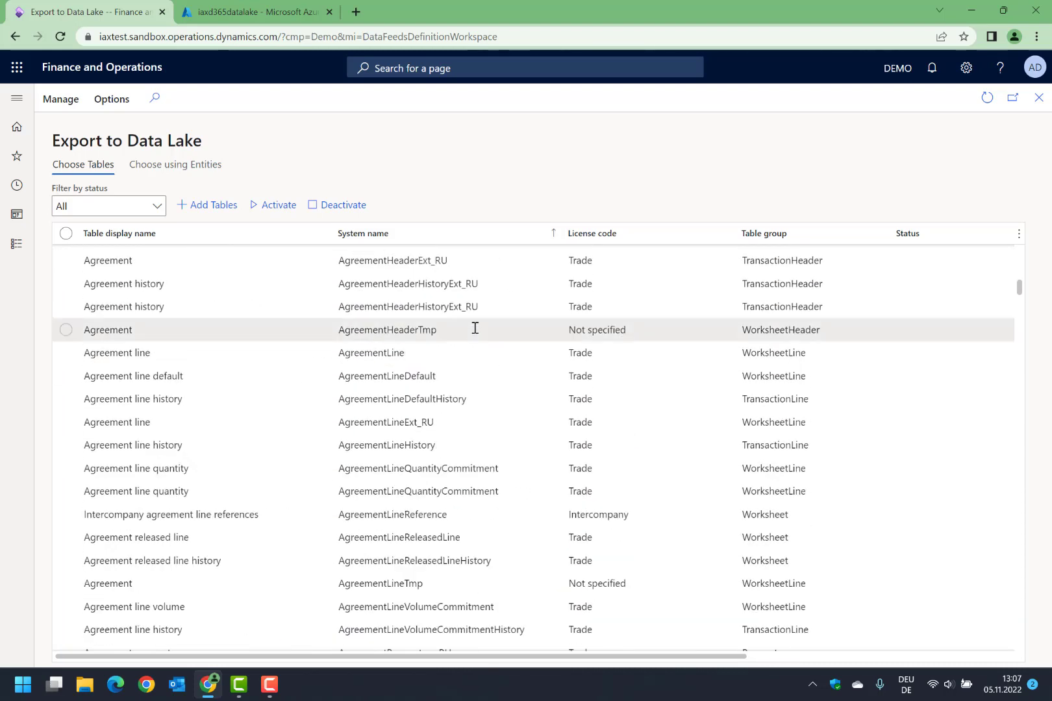
{"action": "scroll", "coordinate": [475, 328], "scroll_direction": "up", "scroll_amount": 3}
{"action": "left_click", "coordinate": [553, 235]}
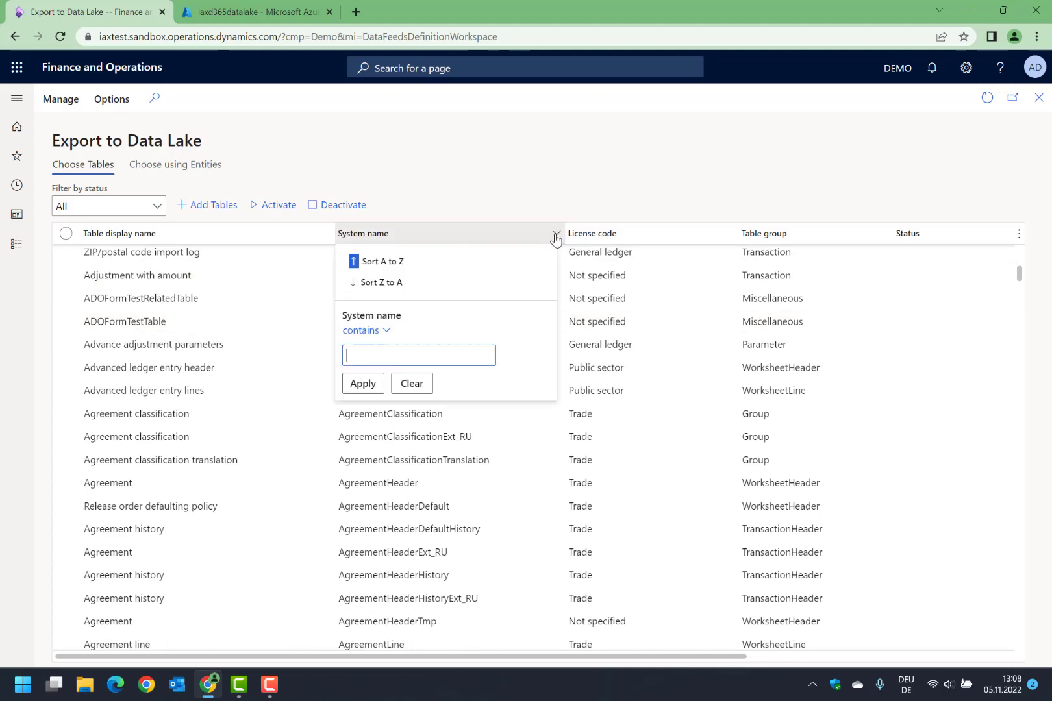
{"action": "type", "text": "Asse"}
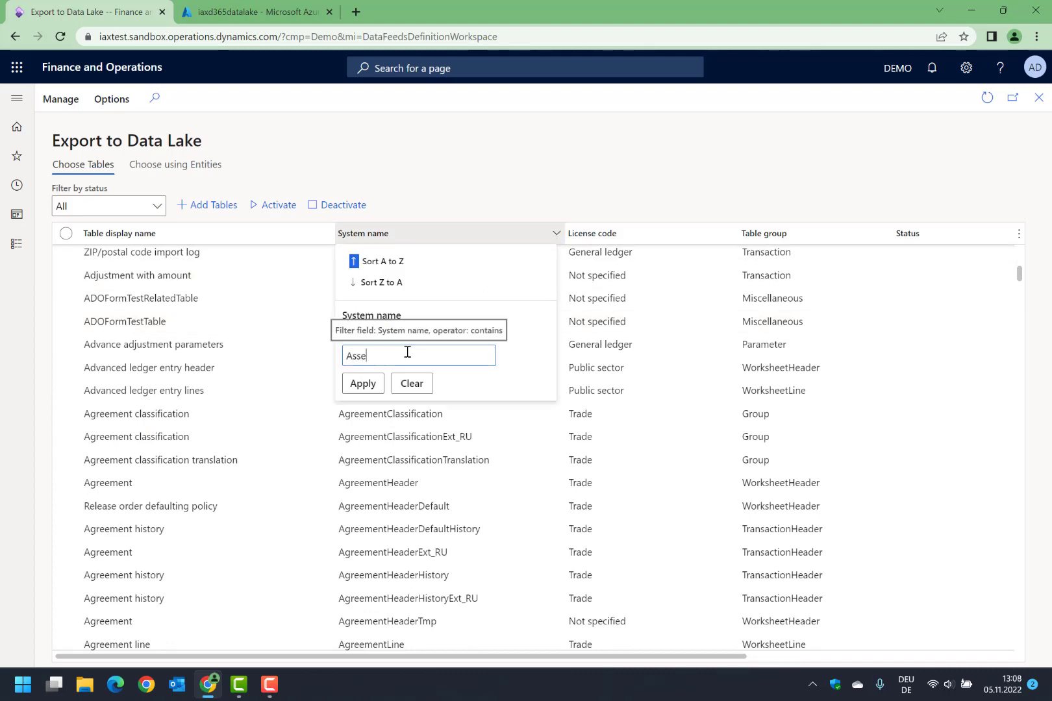
{"action": "type", "text": "tBook"}
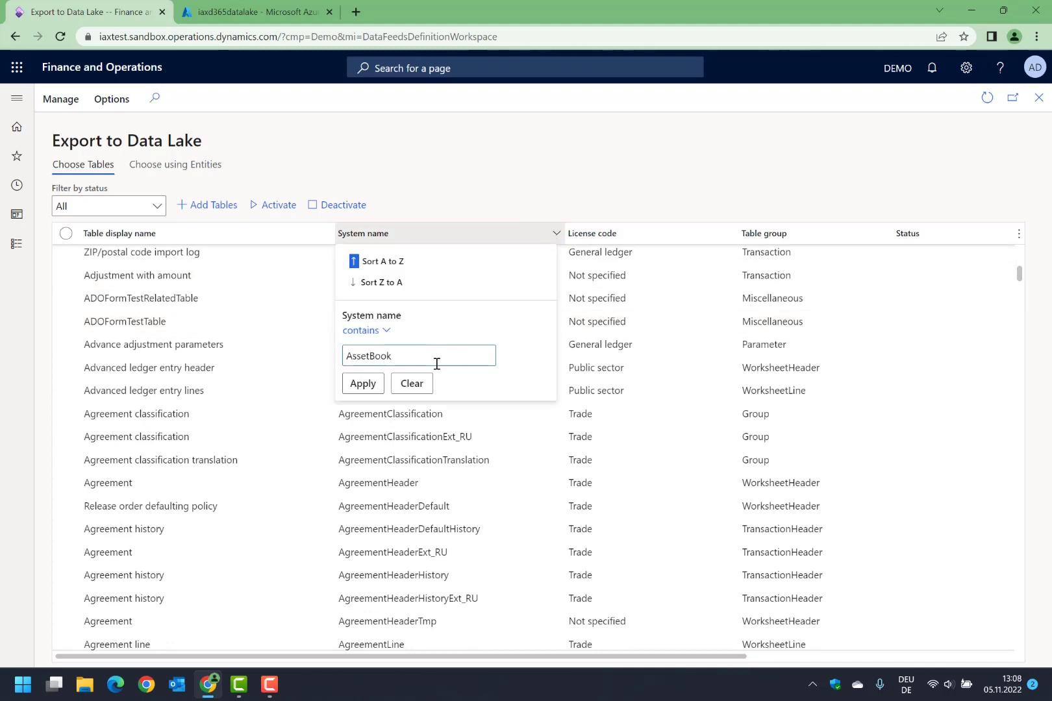
{"action": "left_click", "coordinate": [362, 384]}
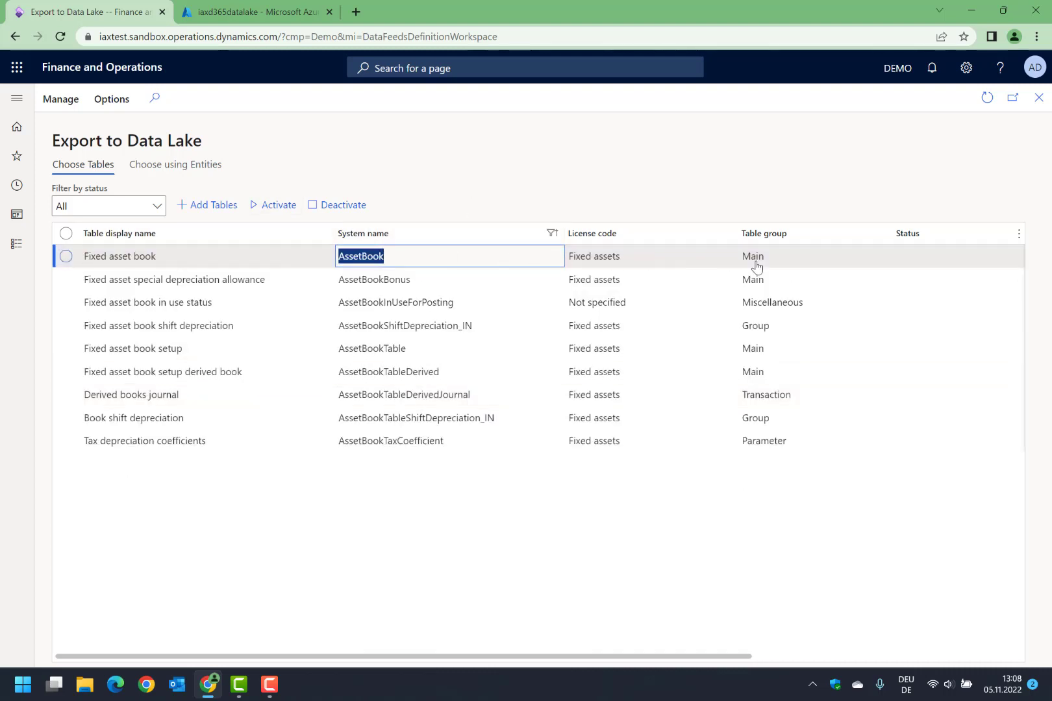
{"action": "left_click", "coordinate": [66, 255]}
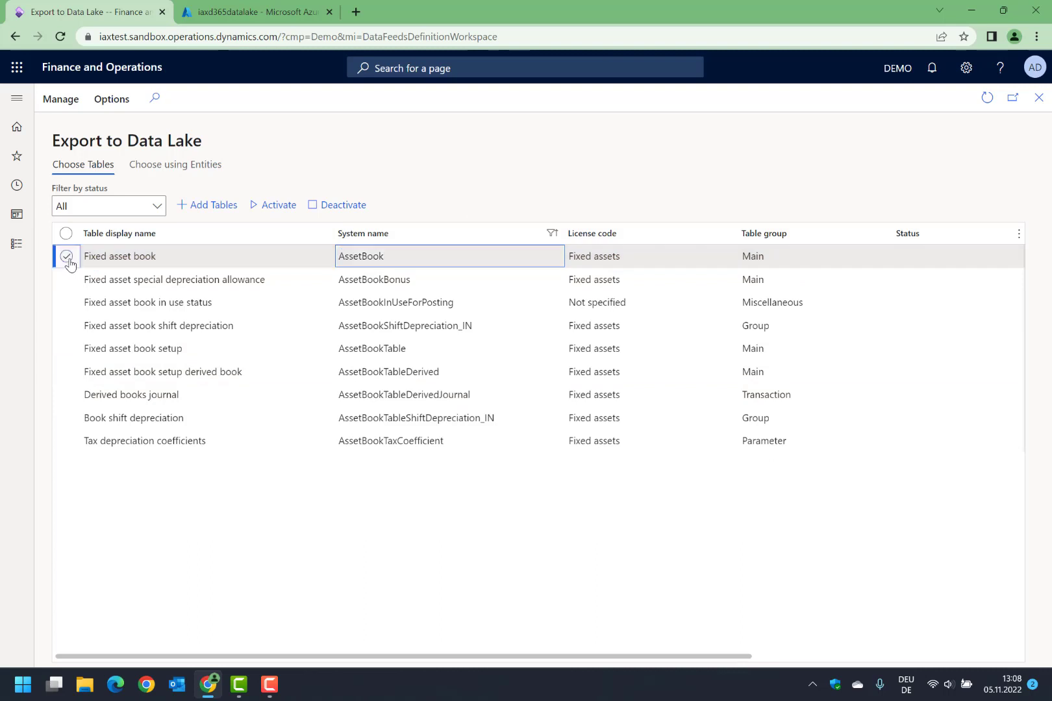
{"action": "left_click", "coordinate": [277, 218]}
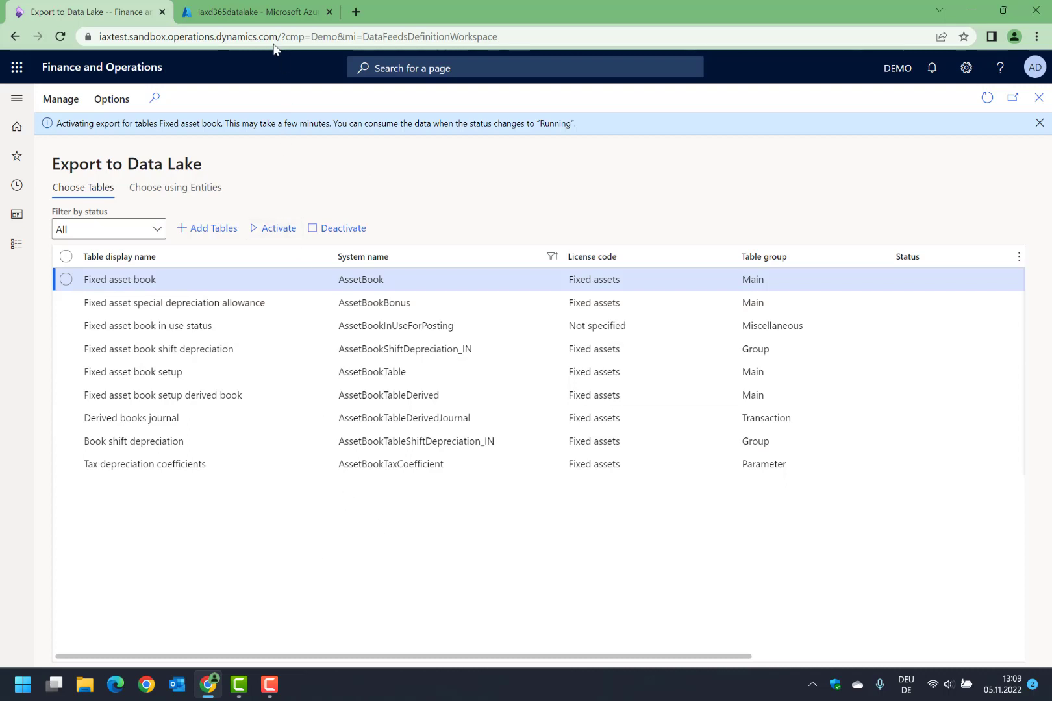
{"action": "left_click", "coordinate": [269, 20]}
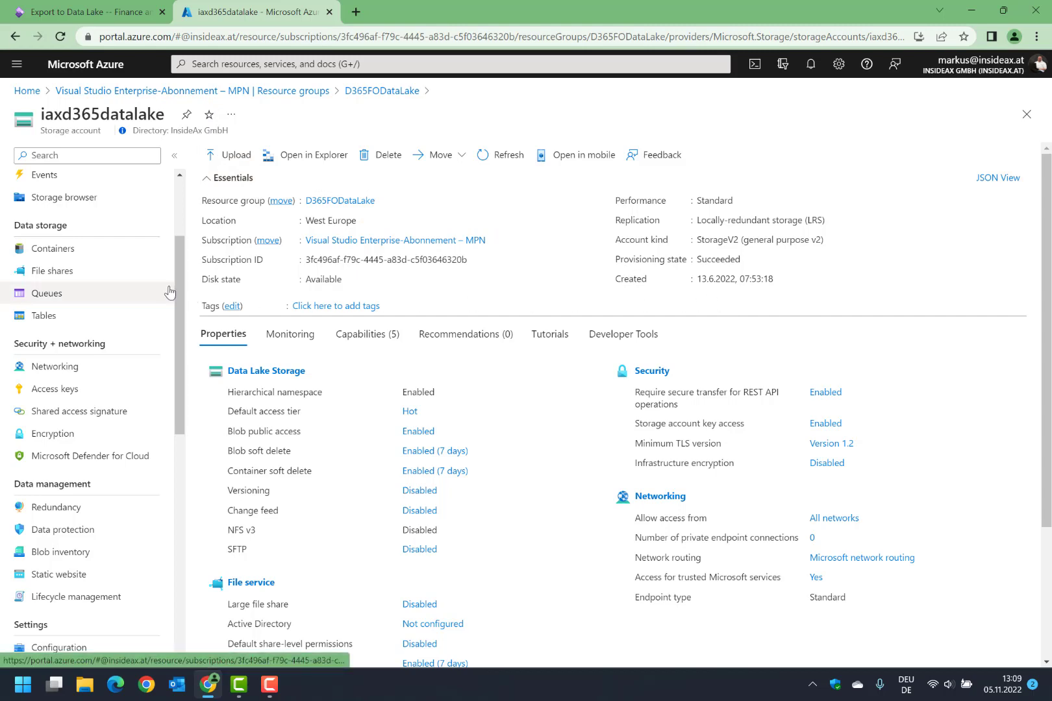
{"action": "scroll", "coordinate": [169, 291], "scroll_direction": "down", "scroll_amount": 6}
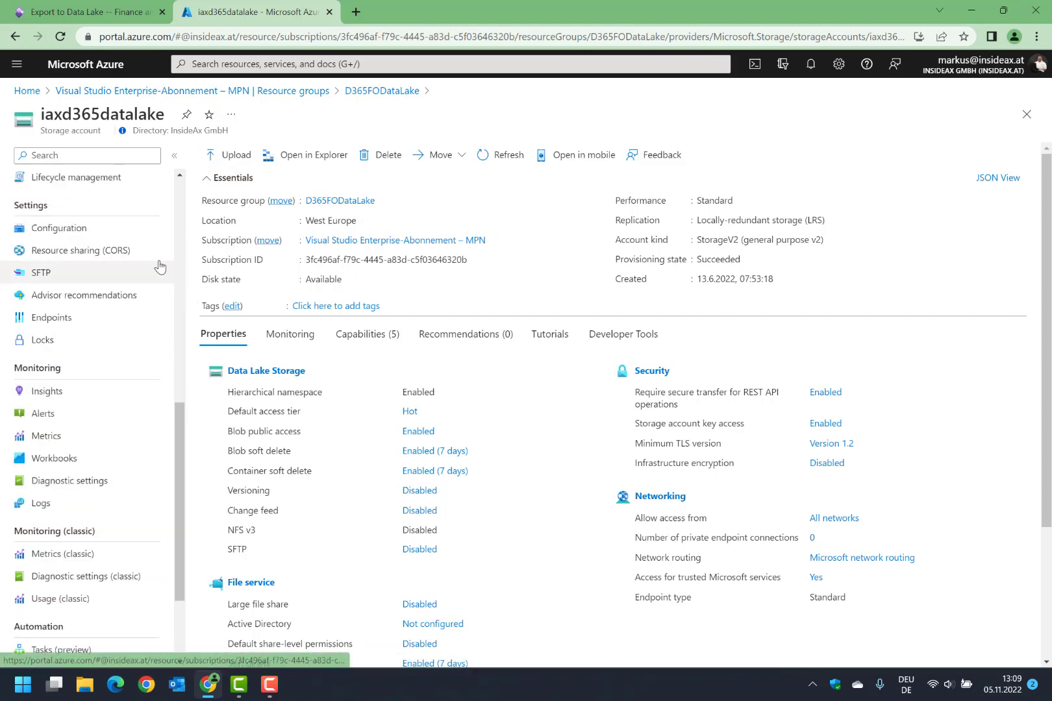
{"action": "left_click", "coordinate": [52, 317]}
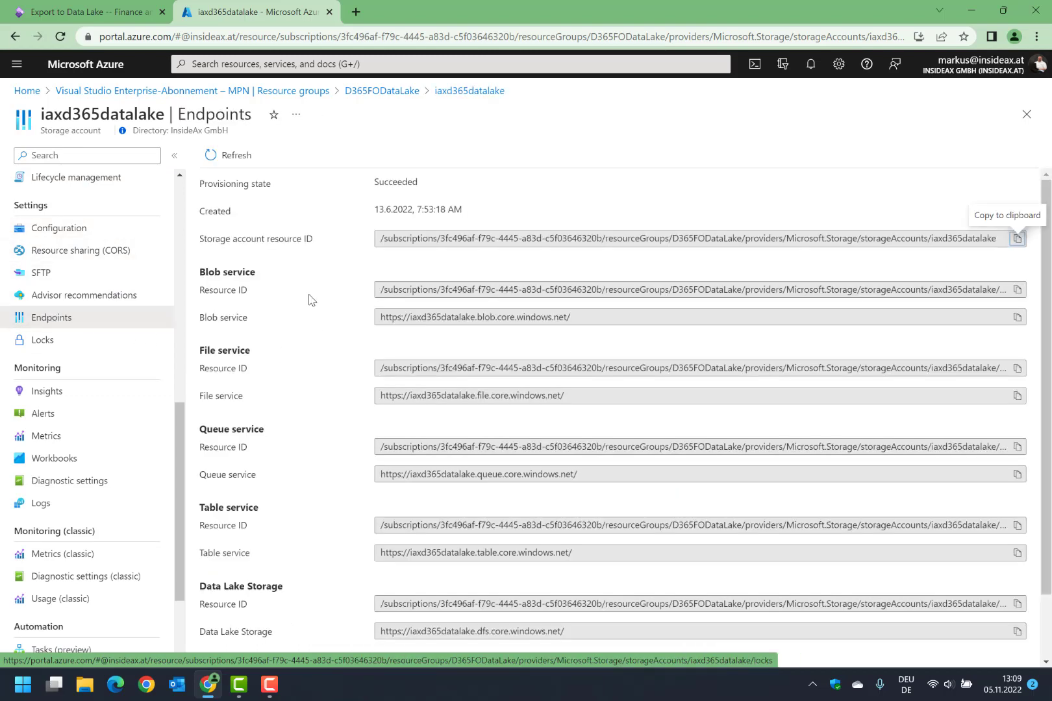
{"action": "scroll", "coordinate": [305, 291], "scroll_direction": "down", "scroll_amount": 1}
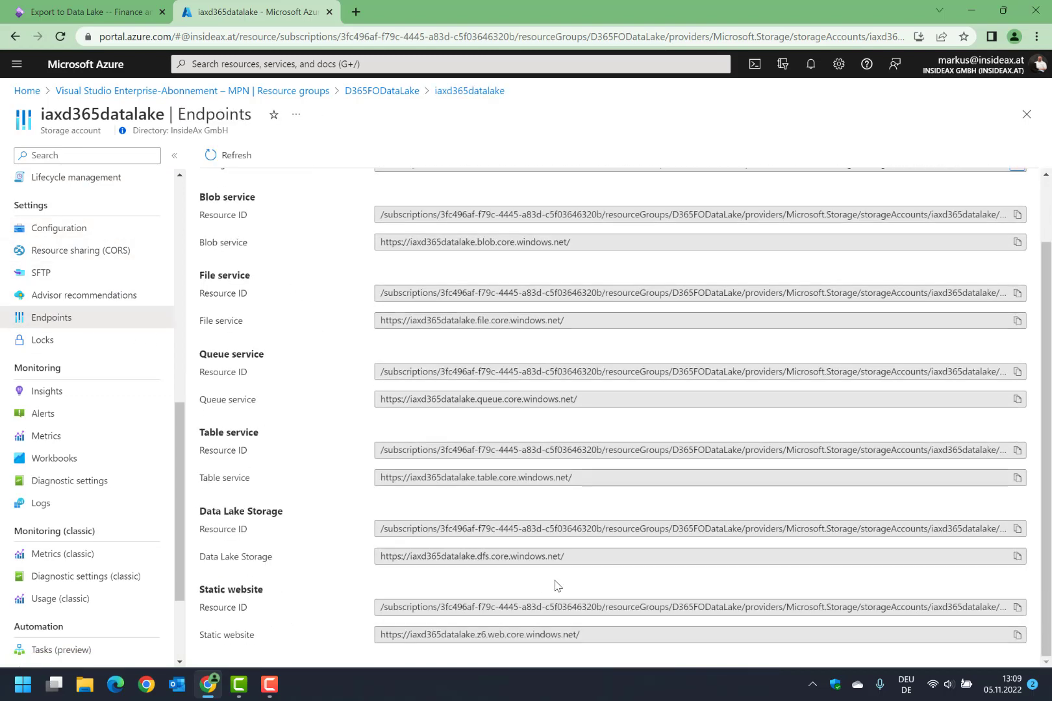
{"action": "left_click", "coordinate": [1017, 556]}
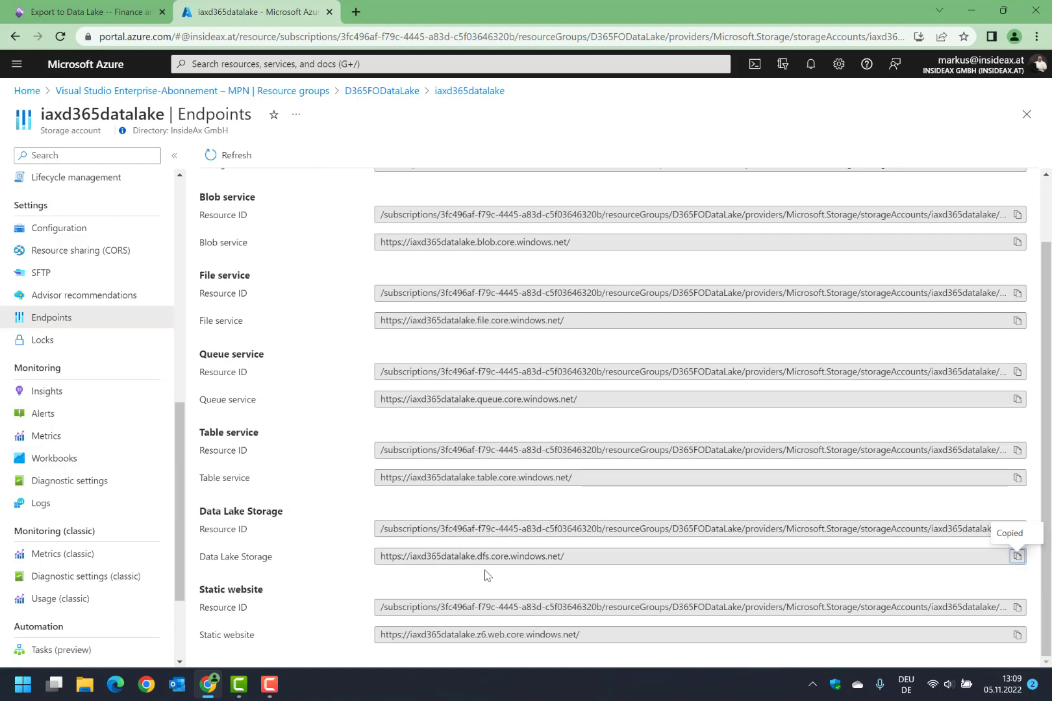
{"action": "left_click_drag", "start_coordinate": [582, 557], "coordinate": [335, 556]}
{"action": "left_click", "coordinate": [620, 556]}
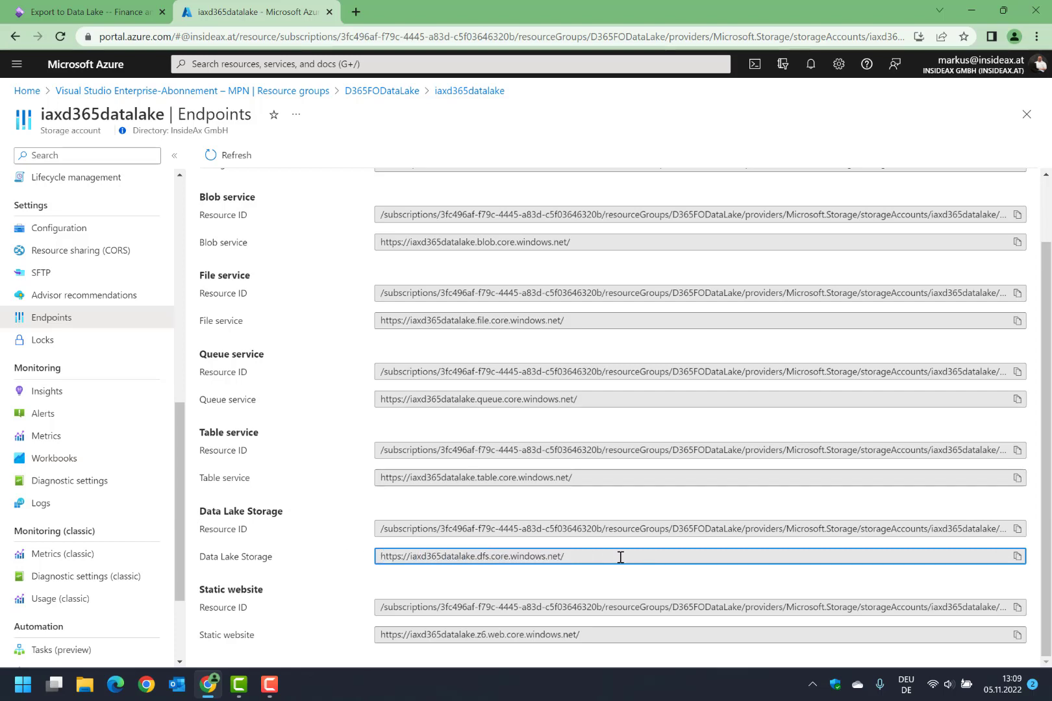
Launch Power BI Desktop by searching 'powerbi' from the Start menu.
{"action": "left_click", "coordinate": [5, 693]}
{"action": "type", "text": "power"}
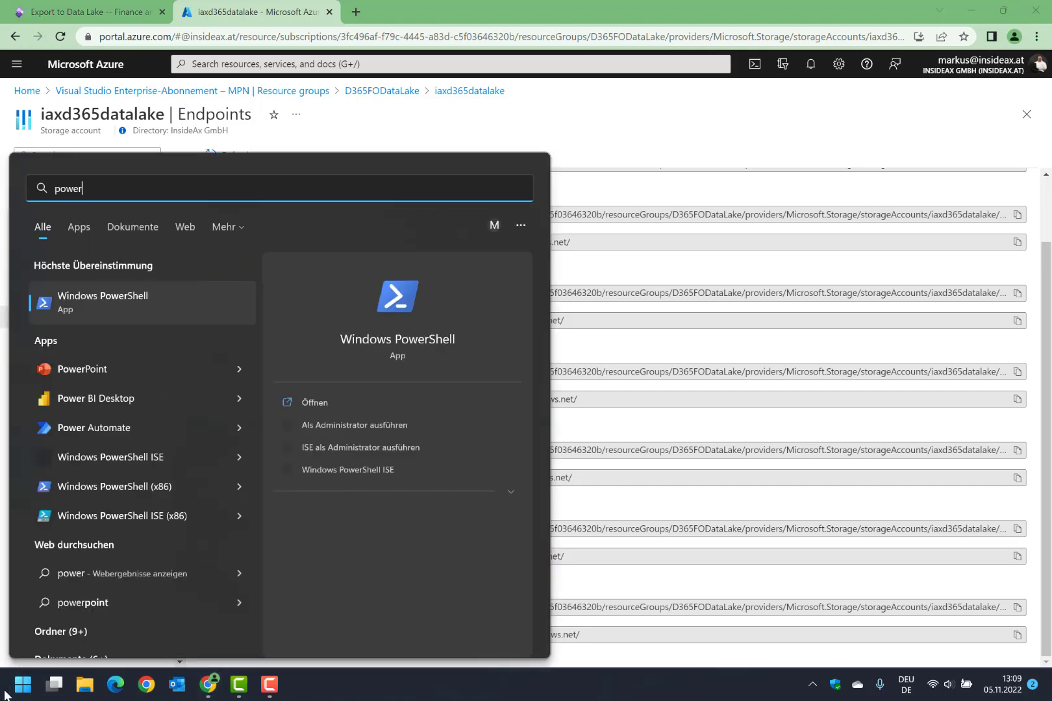
{"action": "type", "text": "bi"}
{"action": "key", "text": "Return"}
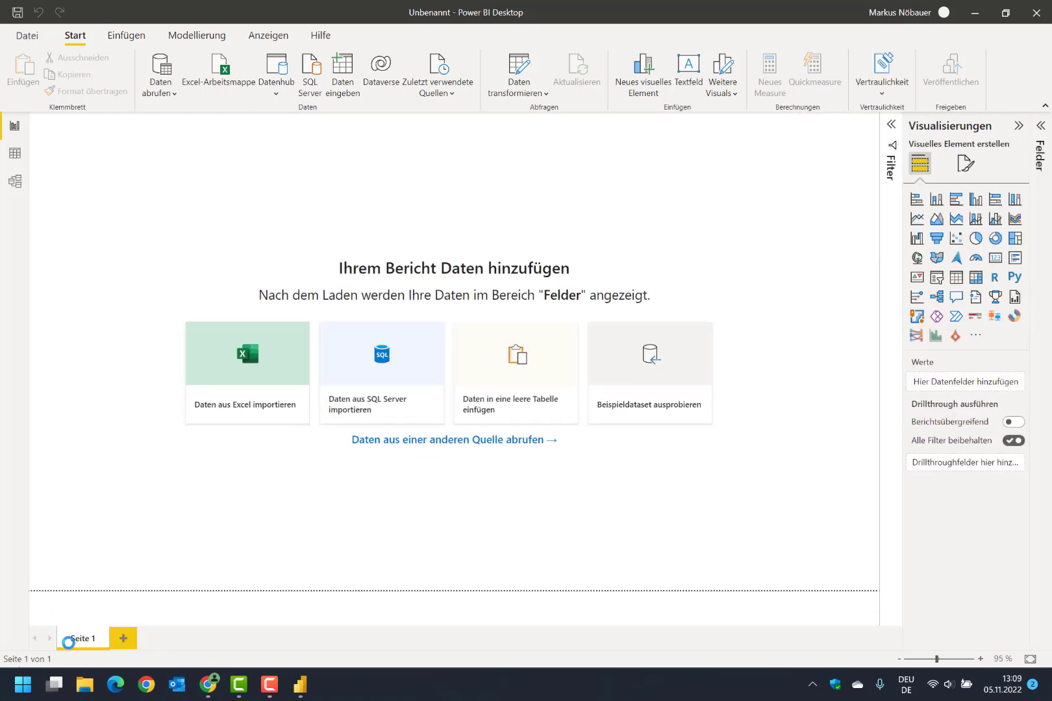
Choose Azure > Azure Data Lake Storage Gen2 from the full data source catalogue and connect.
{"action": "left_click", "coordinate": [154, 93]}
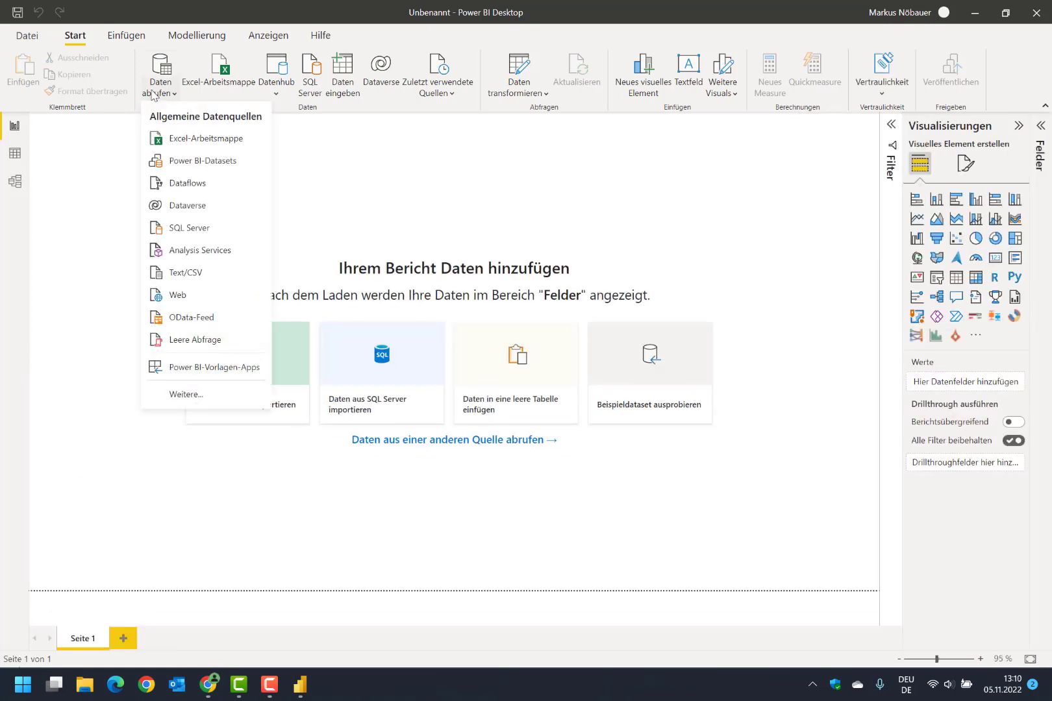
{"action": "left_click", "coordinate": [164, 402]}
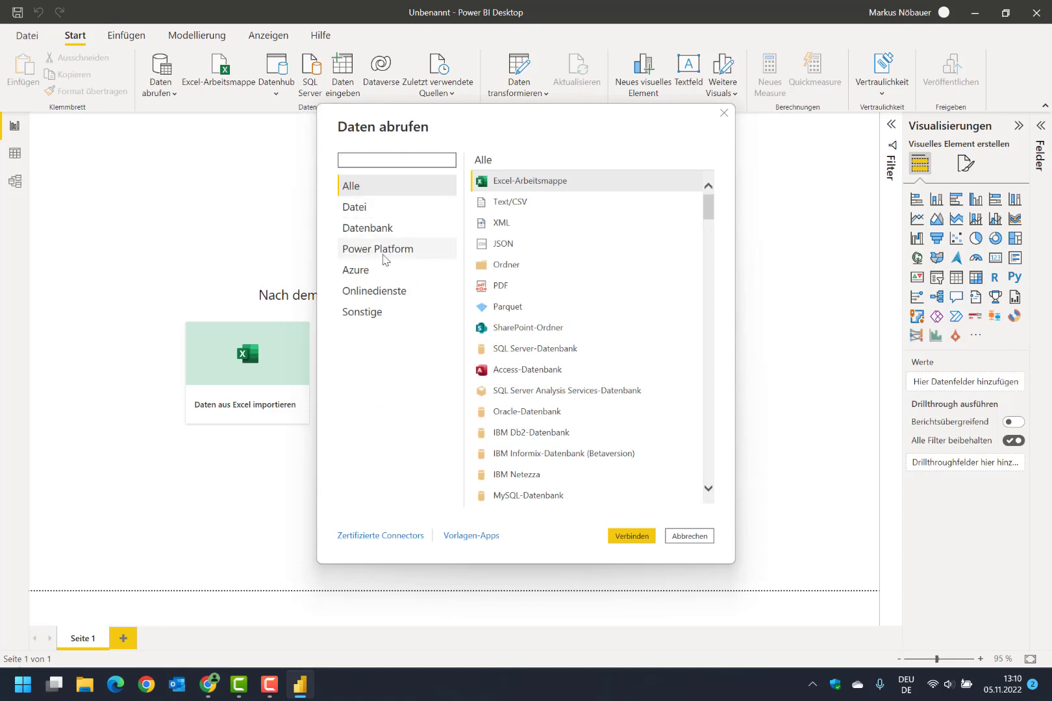
{"action": "left_click", "coordinate": [376, 269]}
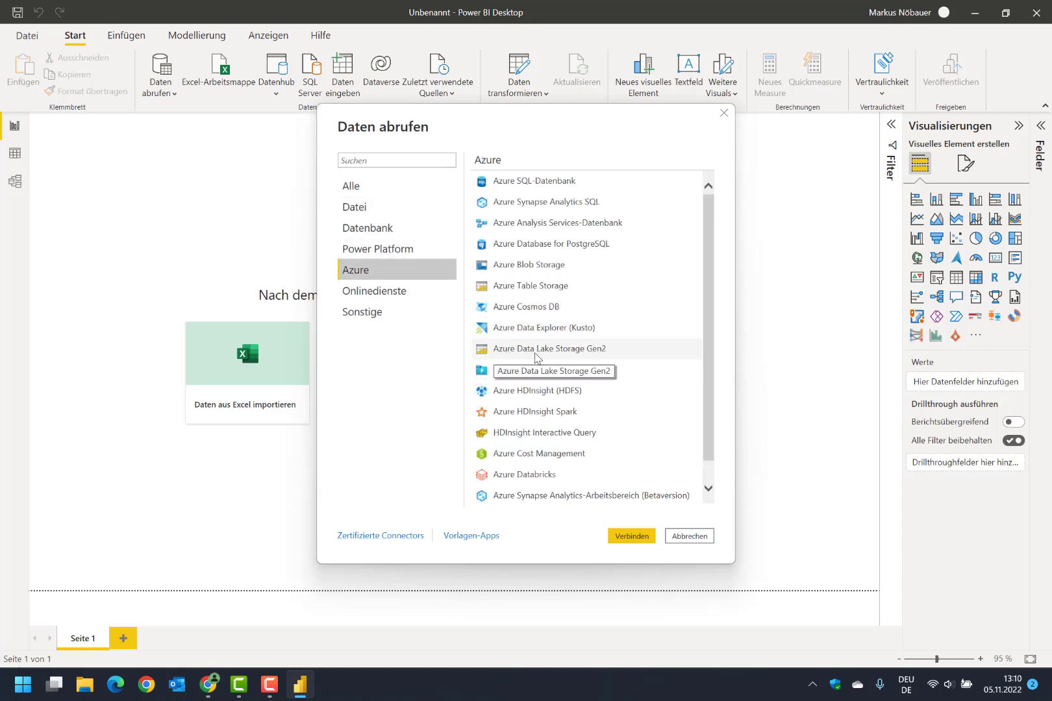
{"action": "left_click", "coordinate": [586, 354]}
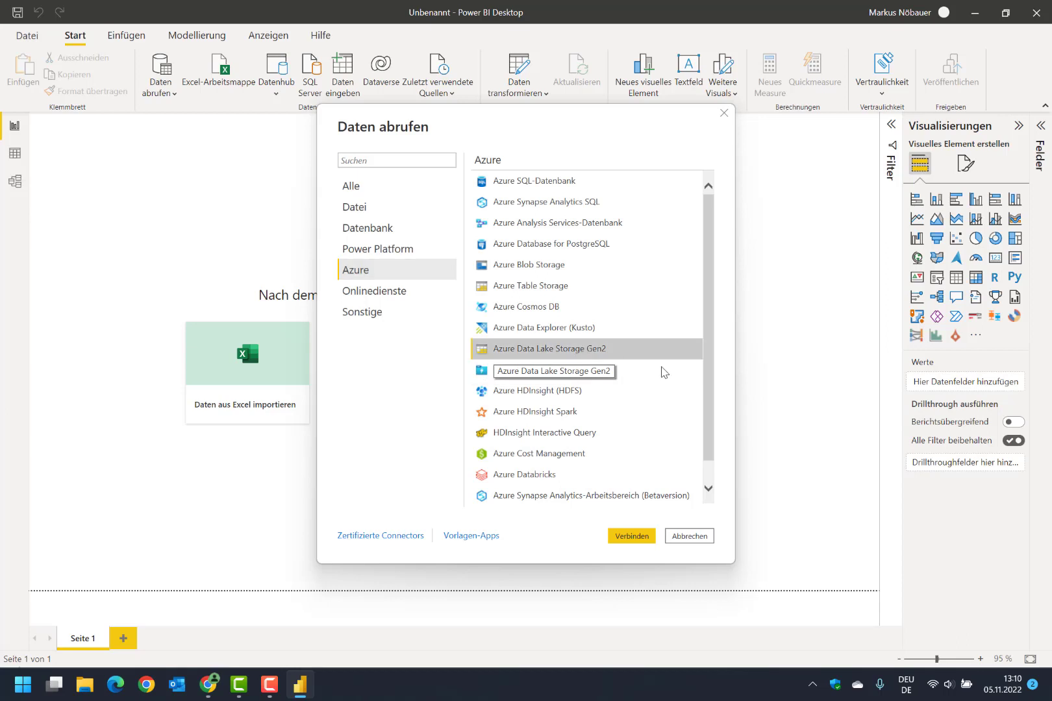
{"action": "left_click", "coordinate": [628, 538]}
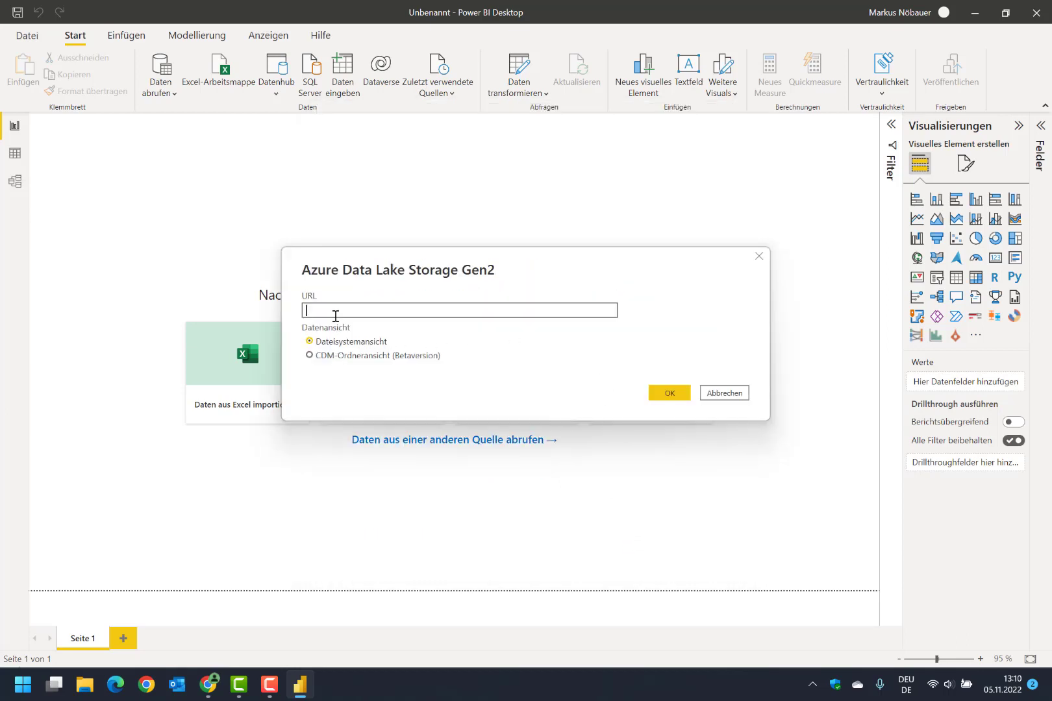
Paste the iaxd365datalake dfs endpoint URL, select CDM-Ordneransicht, and confirm.
{"action": "key", "text": "ctrl+v"}
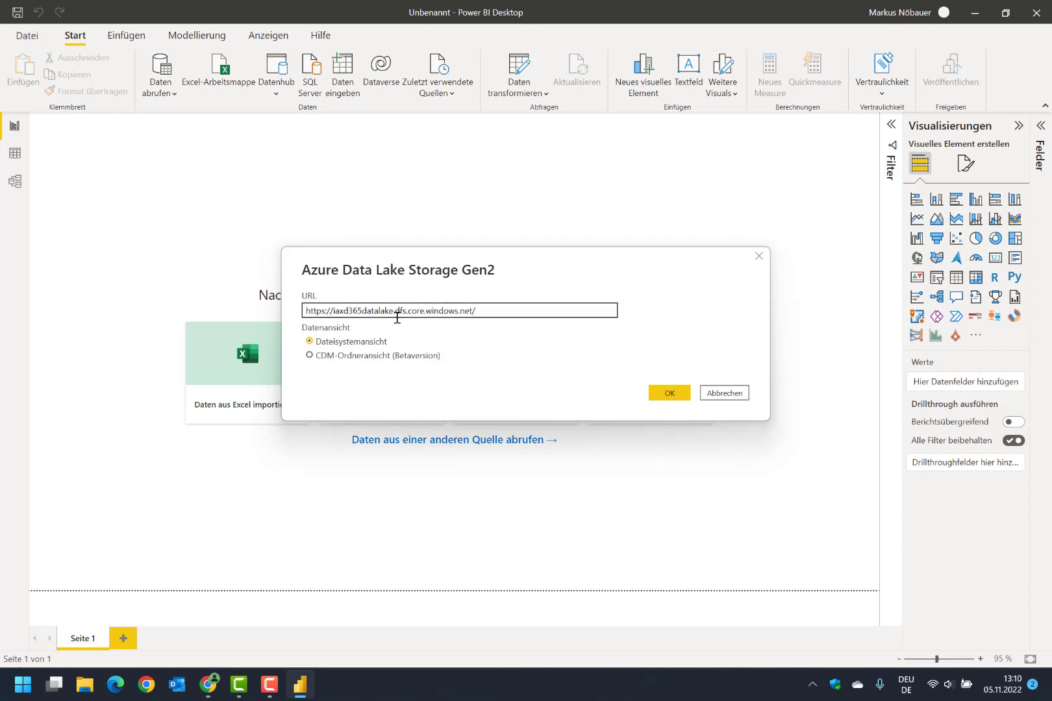
{"action": "left_click", "coordinate": [325, 357]}
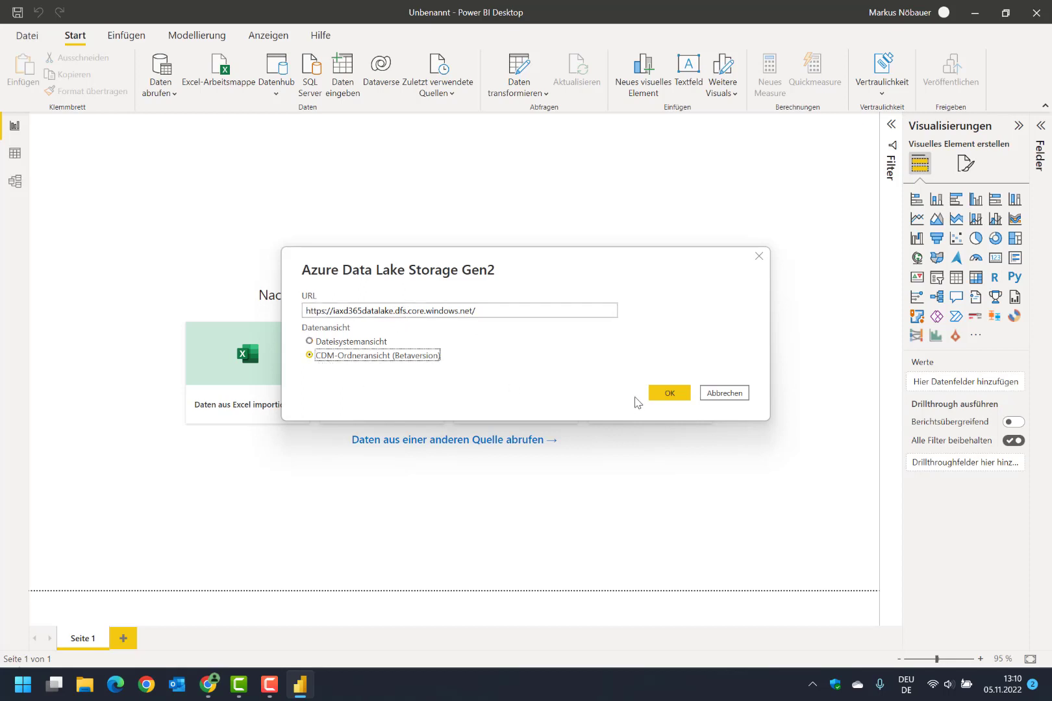
{"action": "left_click", "coordinate": [670, 394]}
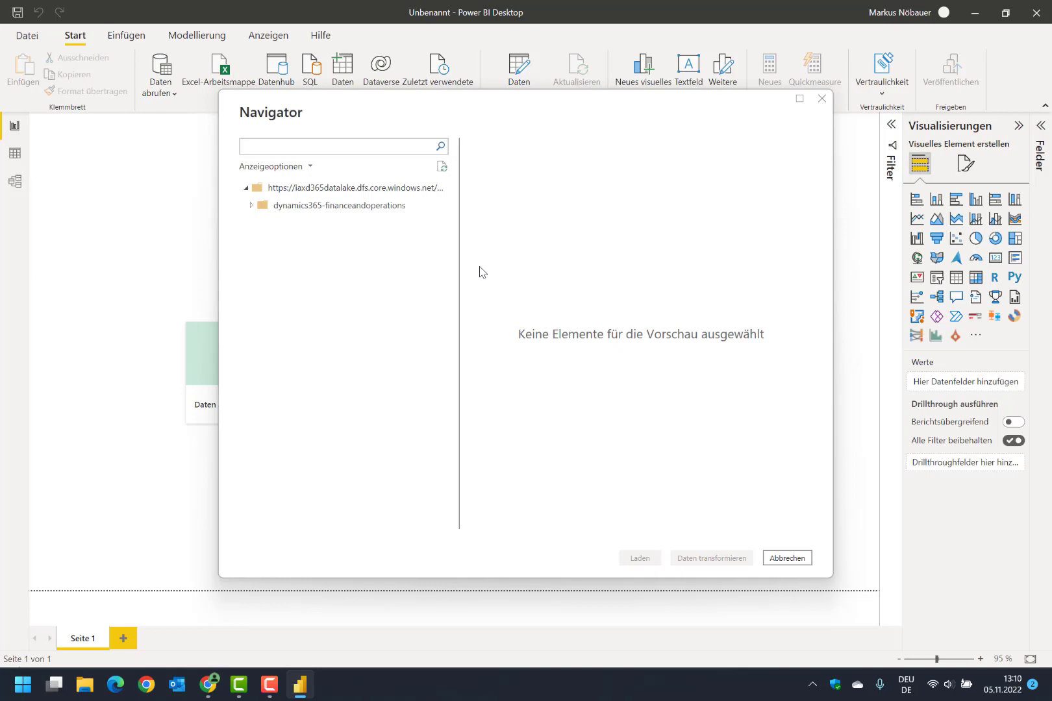
{"action": "left_click", "coordinate": [204, 693]}
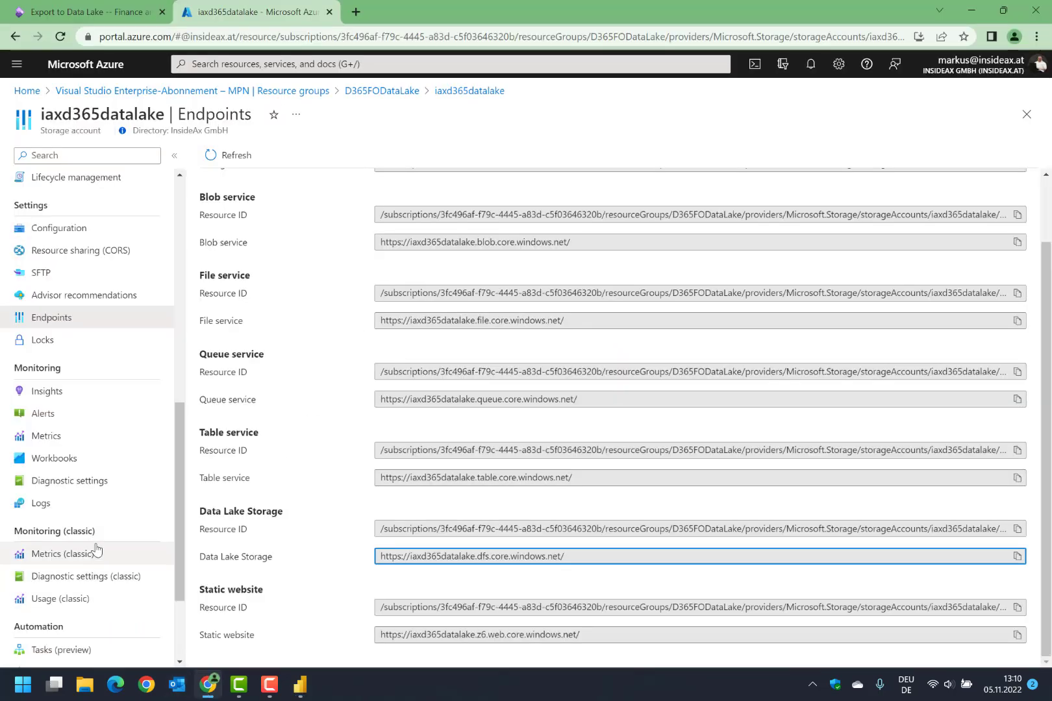
{"action": "scroll", "coordinate": [88, 497], "scroll_direction": "up", "scroll_amount": 9}
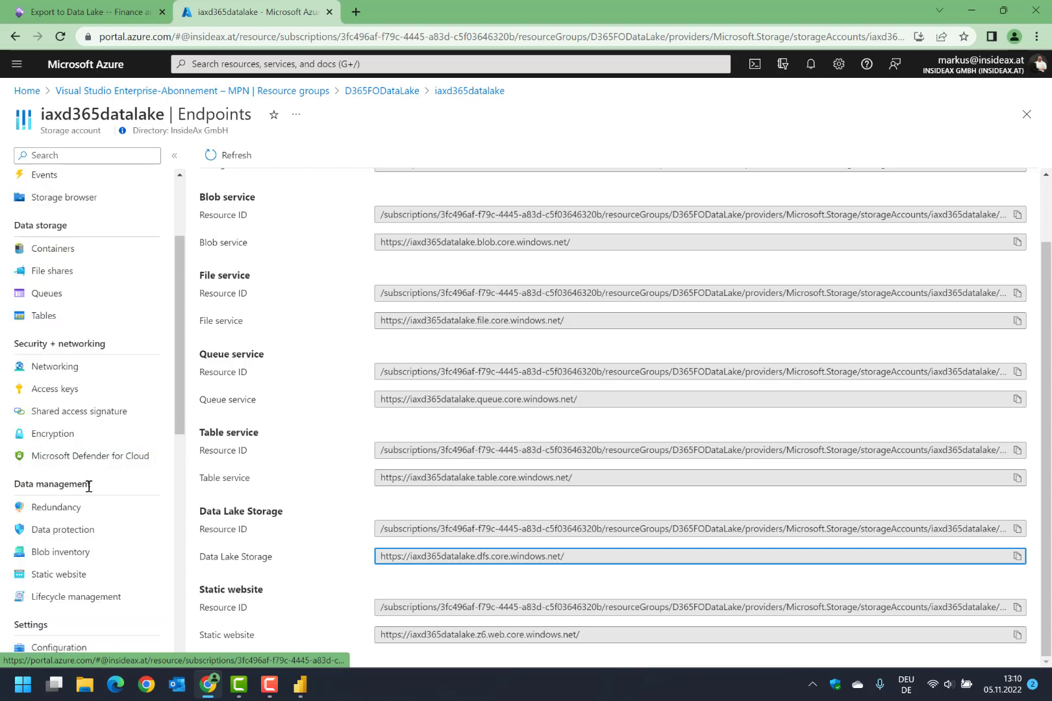
{"action": "left_click", "coordinate": [65, 533]}
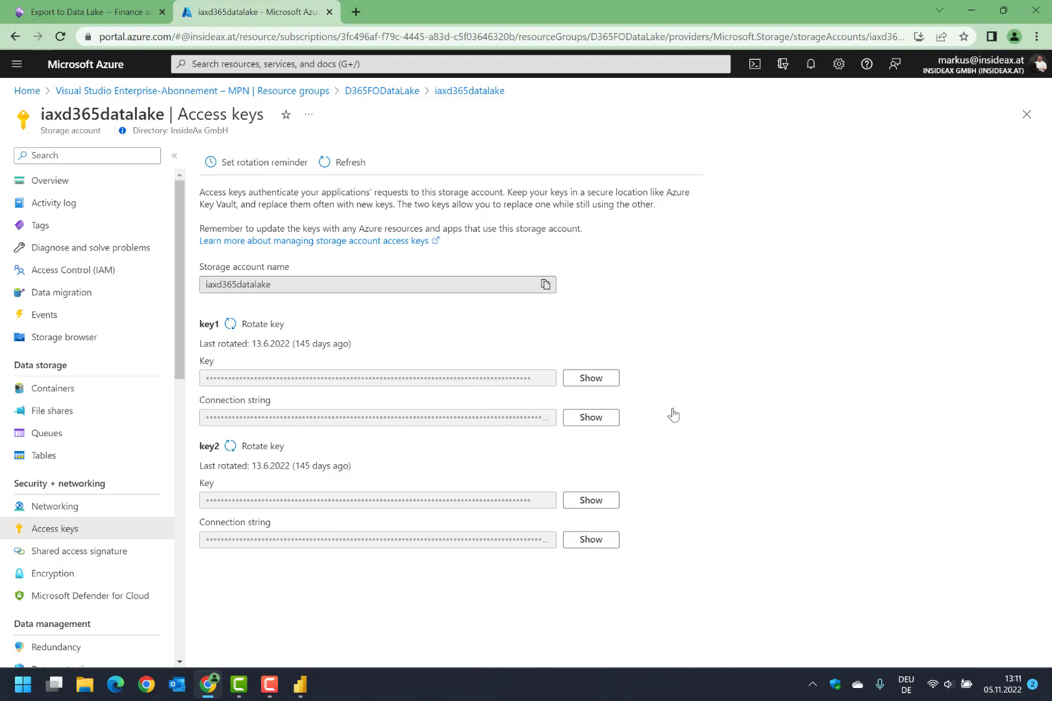
{"action": "left_click", "coordinate": [972, 12]}
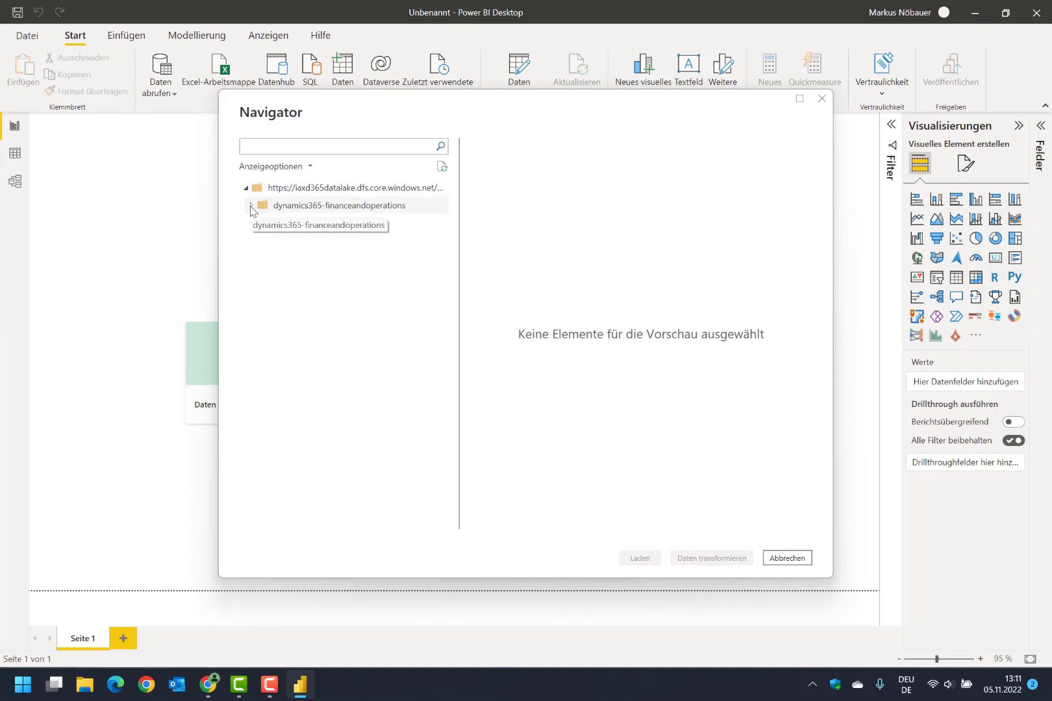
Expand dynamics365-financeandoperations, the sandbox node and both Tables nodes to reveal CustTable.
{"action": "left_click", "coordinate": [251, 205]}
{"action": "left_click", "coordinate": [256, 223]}
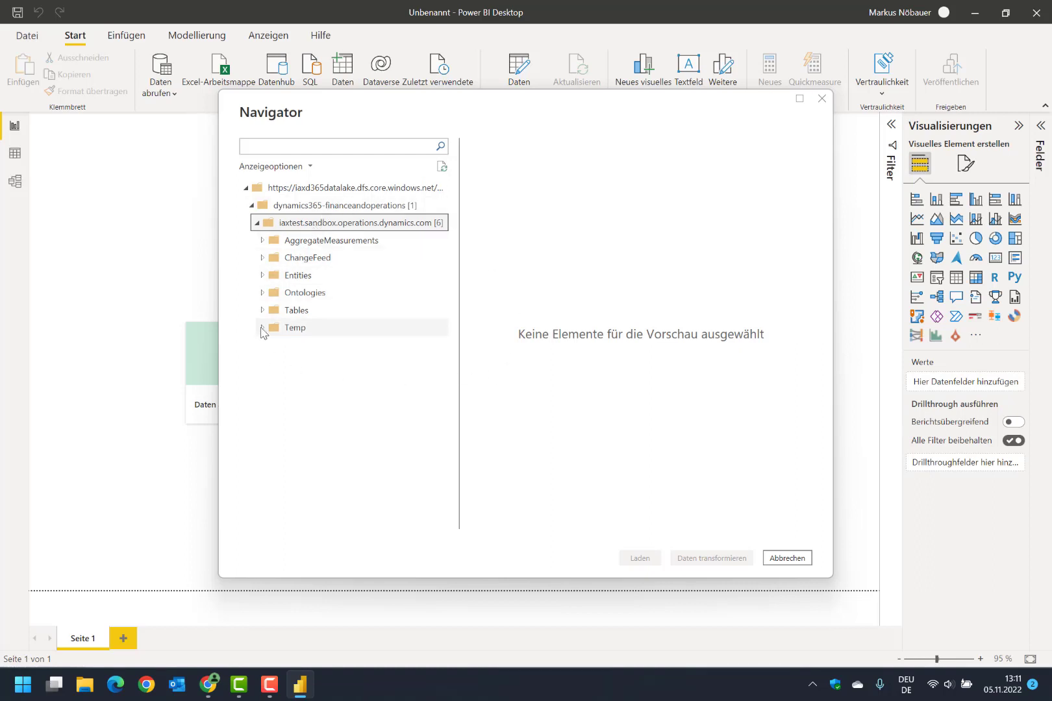
{"action": "left_click", "coordinate": [265, 313]}
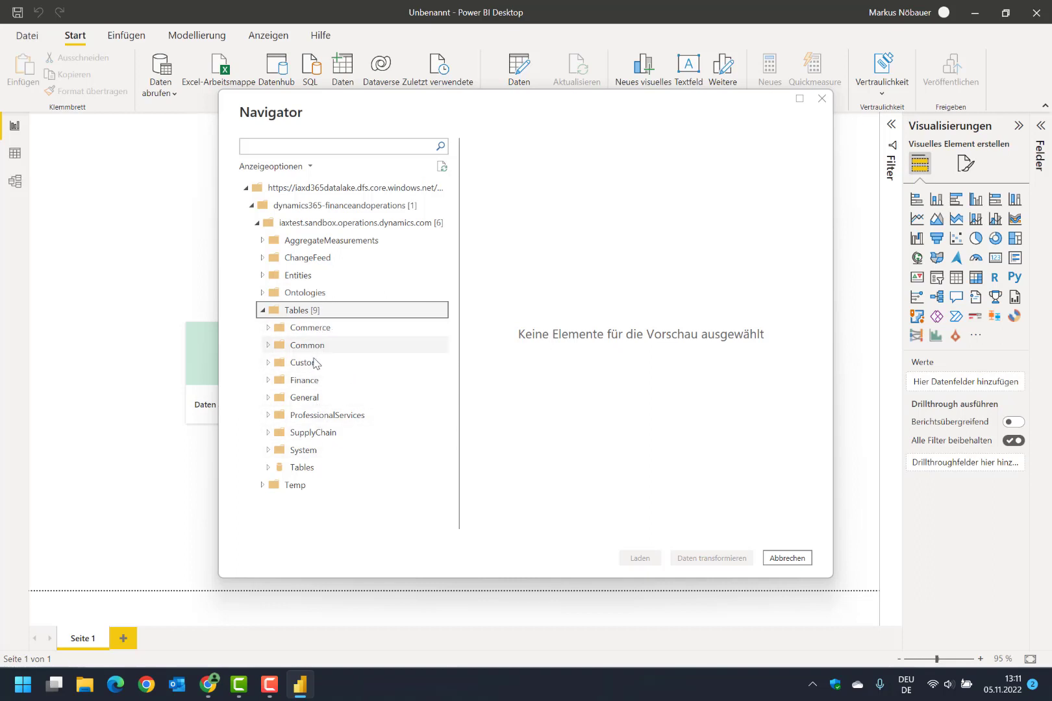
{"action": "left_click", "coordinate": [268, 468]}
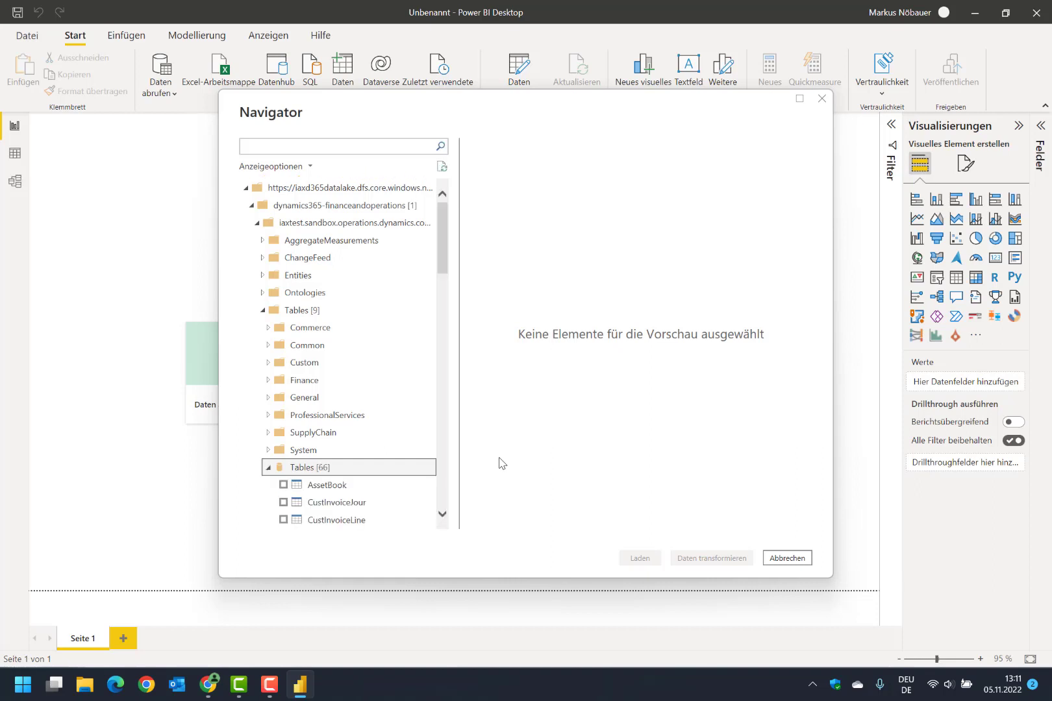
{"action": "scroll", "coordinate": [394, 356], "scroll_direction": "down", "scroll_amount": 5}
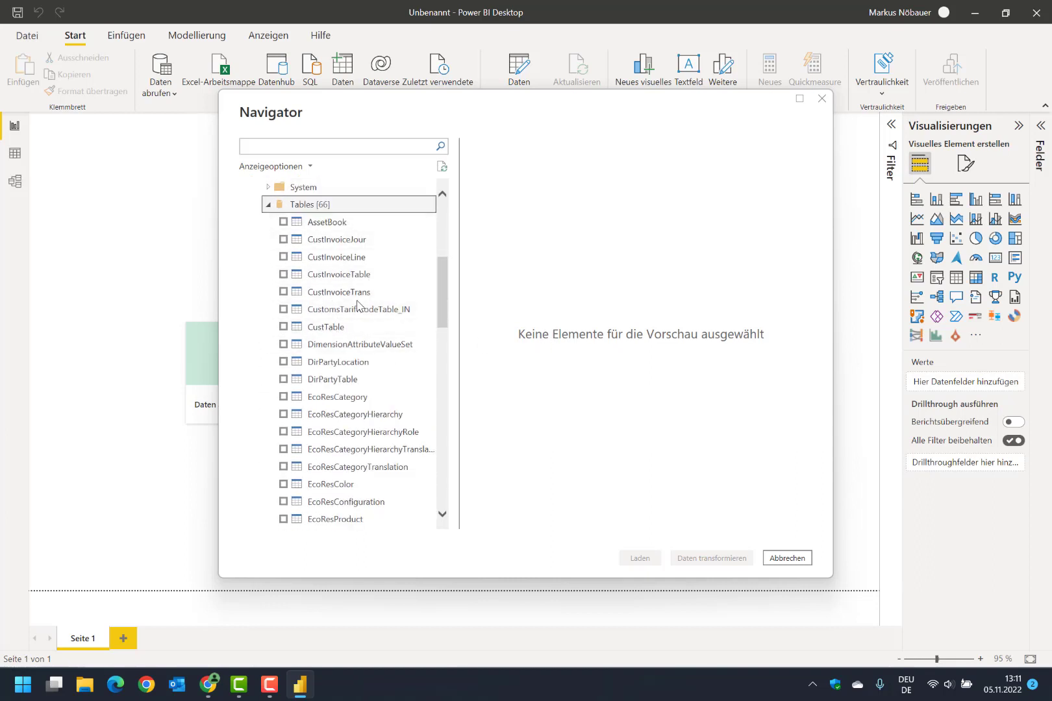
{"action": "scroll", "coordinate": [342, 313], "scroll_direction": "down", "scroll_amount": 3}
{"action": "scroll", "coordinate": [343, 314], "scroll_direction": "up", "scroll_amount": 3}
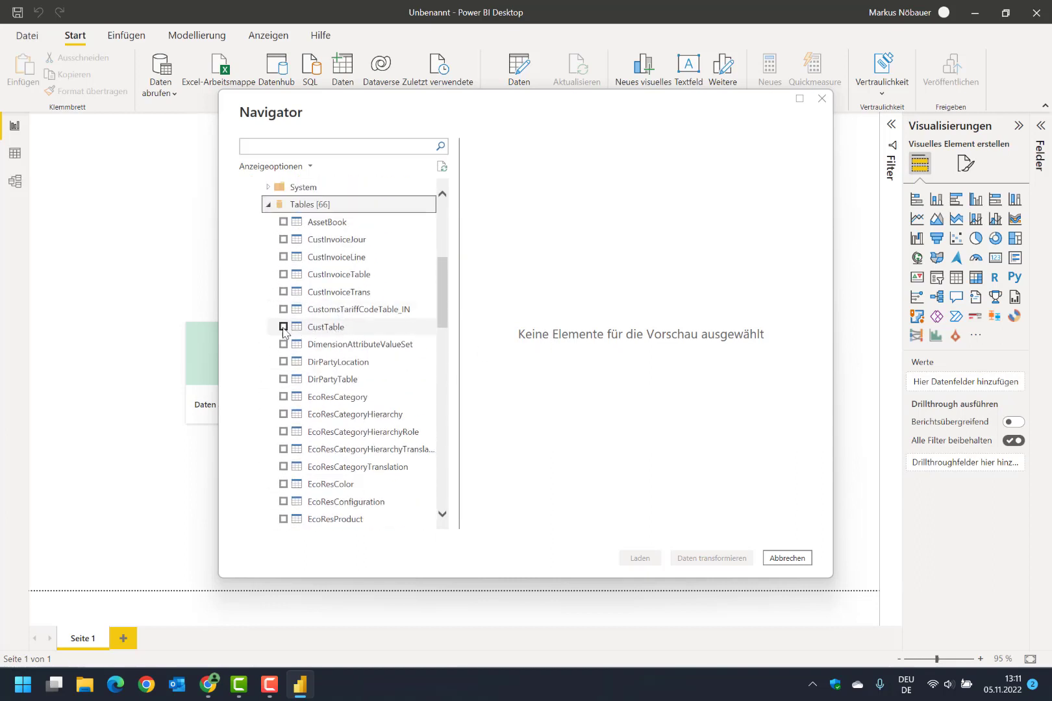
Check CustTable in the Navigator, preview it, and load it with Laden.
{"action": "left_click", "coordinate": [283, 326]}
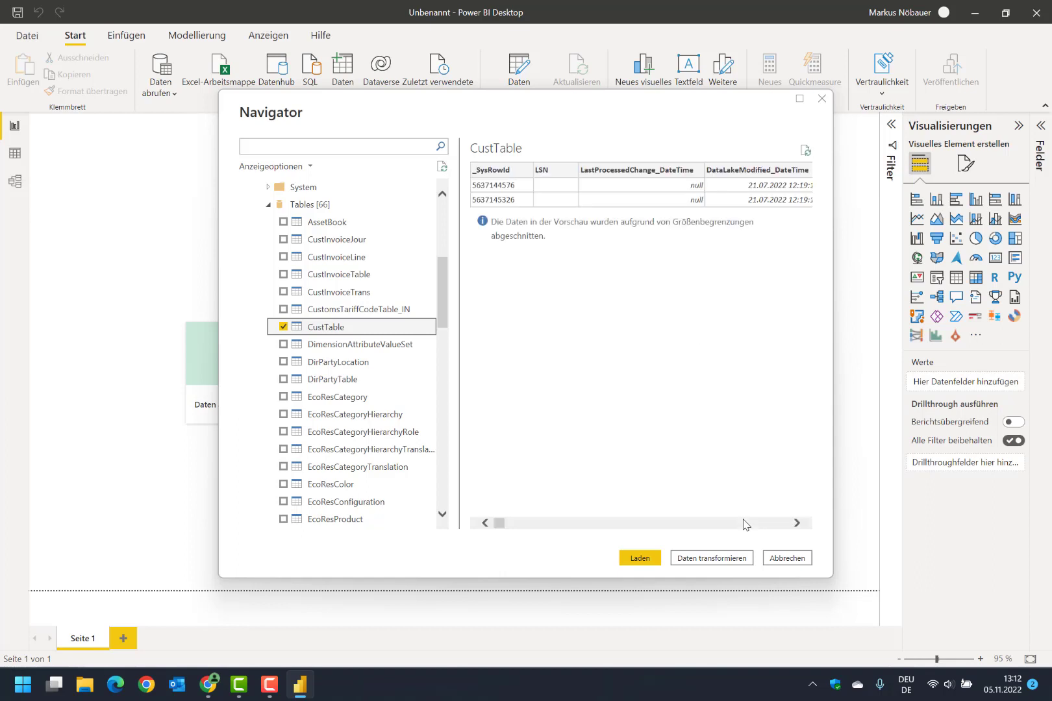
{"action": "mouse_move", "coordinate": [496, 526]}
{"action": "left_mouse_down"}
{"action": "mouse_move", "coordinate": [786, 531]}
{"action": "mouse_move", "coordinate": [497, 525]}
{"action": "left_mouse_up"}
{"action": "left_click", "coordinate": [640, 558]}
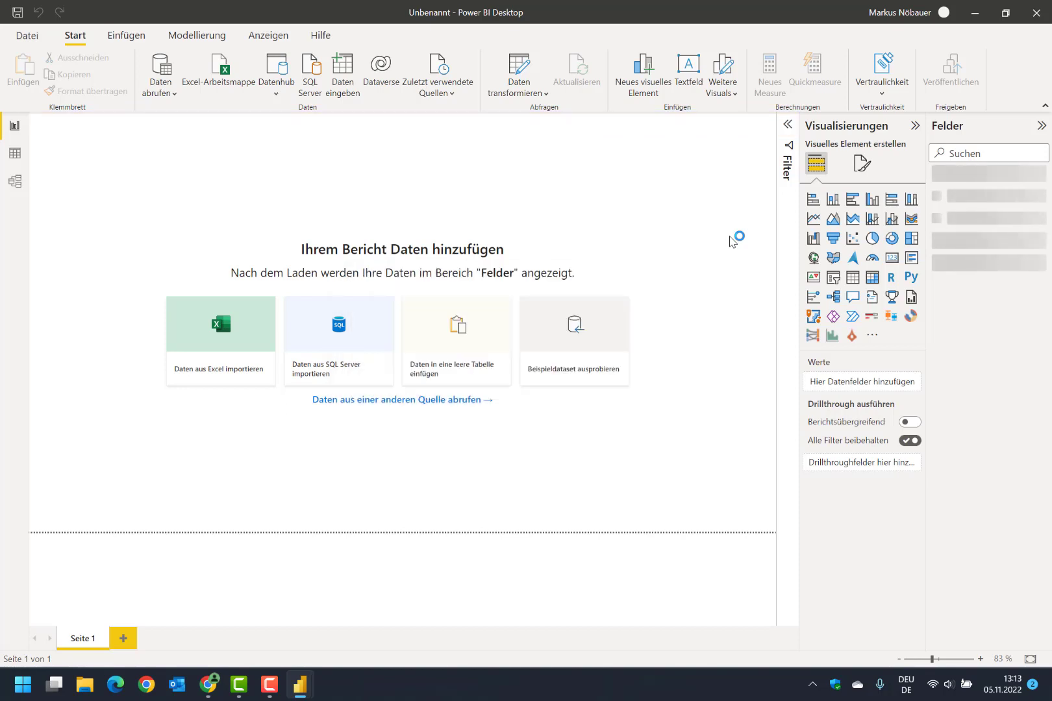
Add a Tabelle visual to the page, then move and enlarge it.
{"action": "left_click", "coordinate": [853, 277]}
{"action": "left_click_drag", "start_coordinate": [97, 132], "coordinate": [154, 170]}
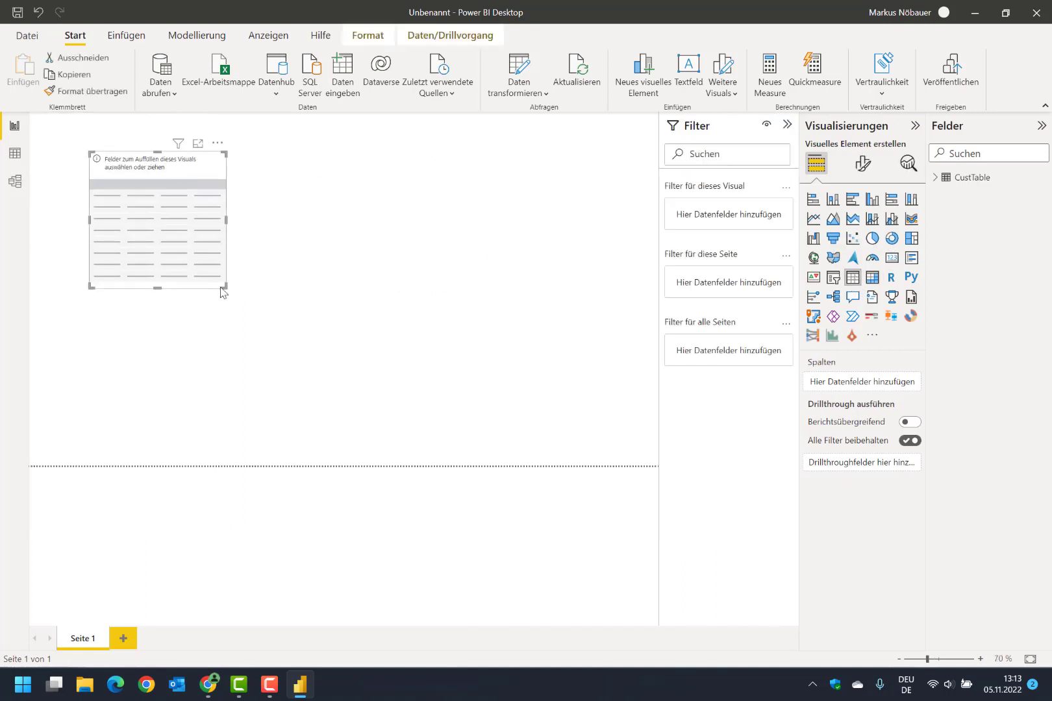
{"action": "mouse_move", "coordinate": [228, 284]}
{"action": "left_mouse_down"}
{"action": "mouse_move", "coordinate": [479, 400]}
{"action": "mouse_move", "coordinate": [558, 419]}
{"action": "left_mouse_up"}
{"action": "left_click", "coordinate": [207, 276]}
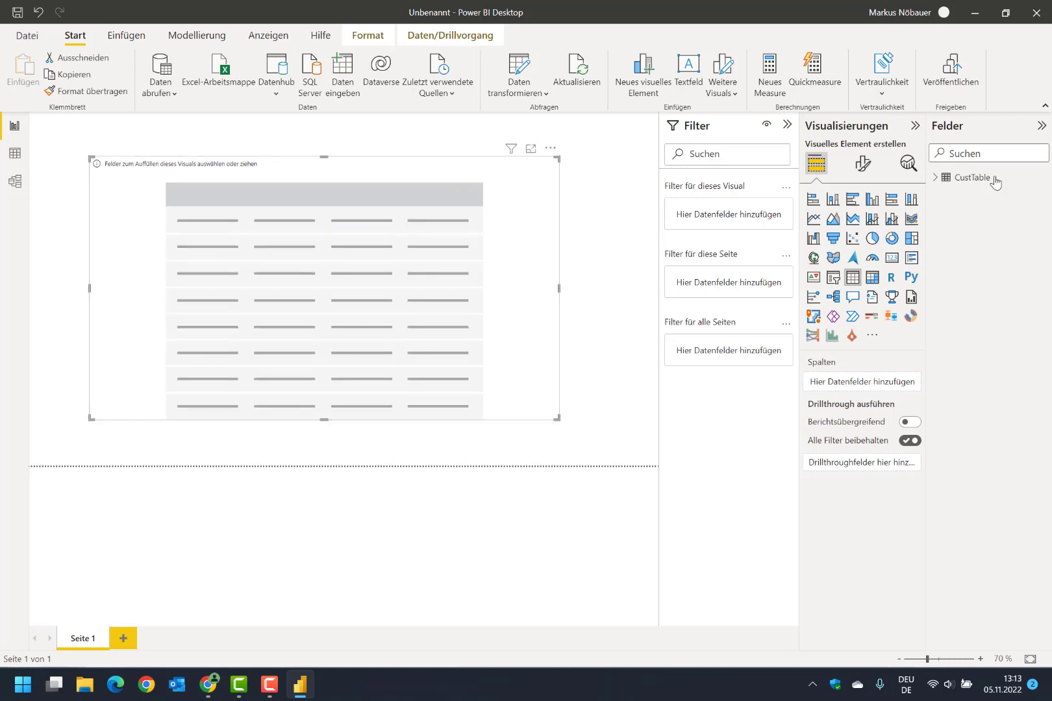
Expand CustTable in Felder, collapse Visualisierungen, and search the fields for 'cust'.
{"action": "left_click", "coordinate": [936, 184]}
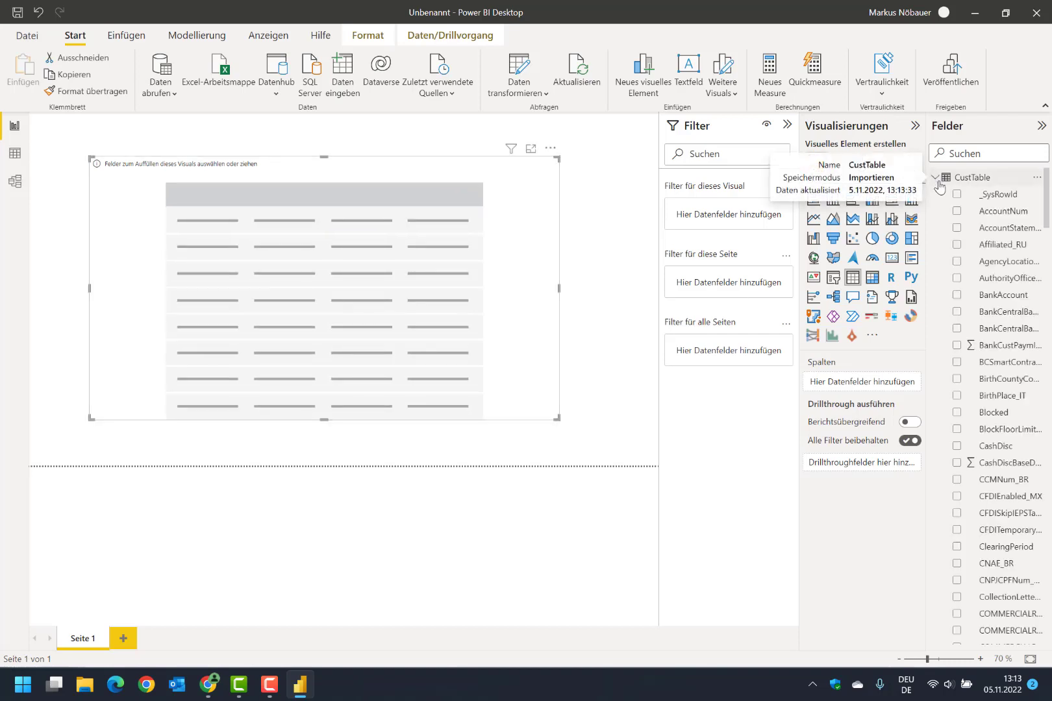
{"action": "left_click", "coordinate": [915, 125]}
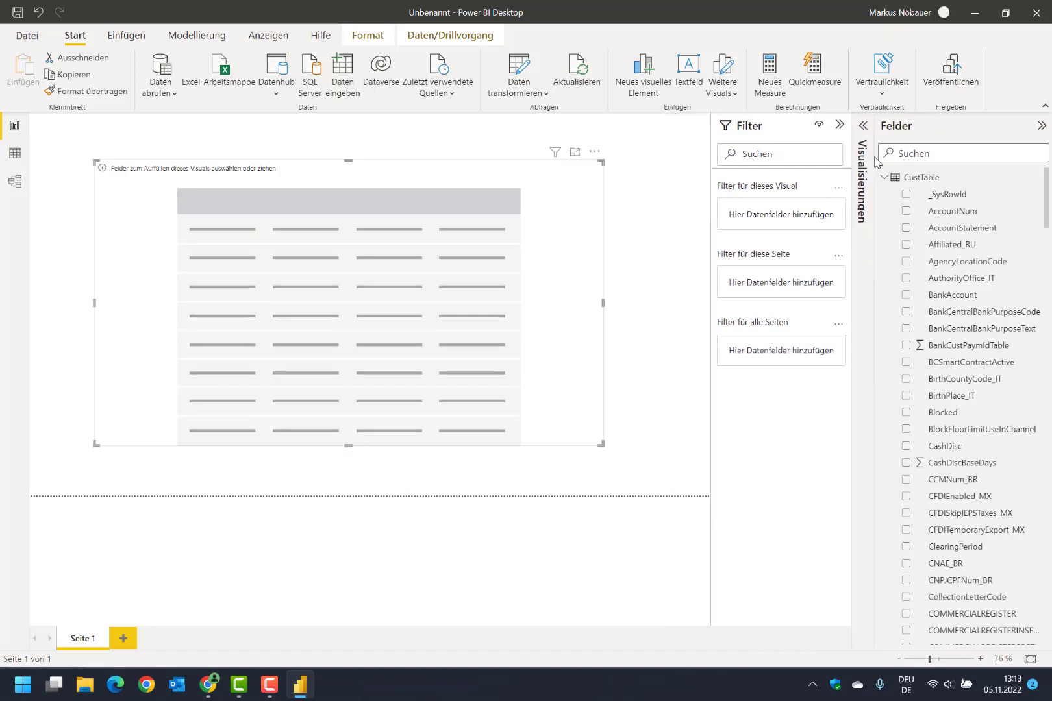
{"action": "scroll", "coordinate": [941, 240], "scroll_direction": "down", "scroll_amount": 3}
{"action": "scroll", "coordinate": [943, 234], "scroll_direction": "down", "scroll_amount": 3}
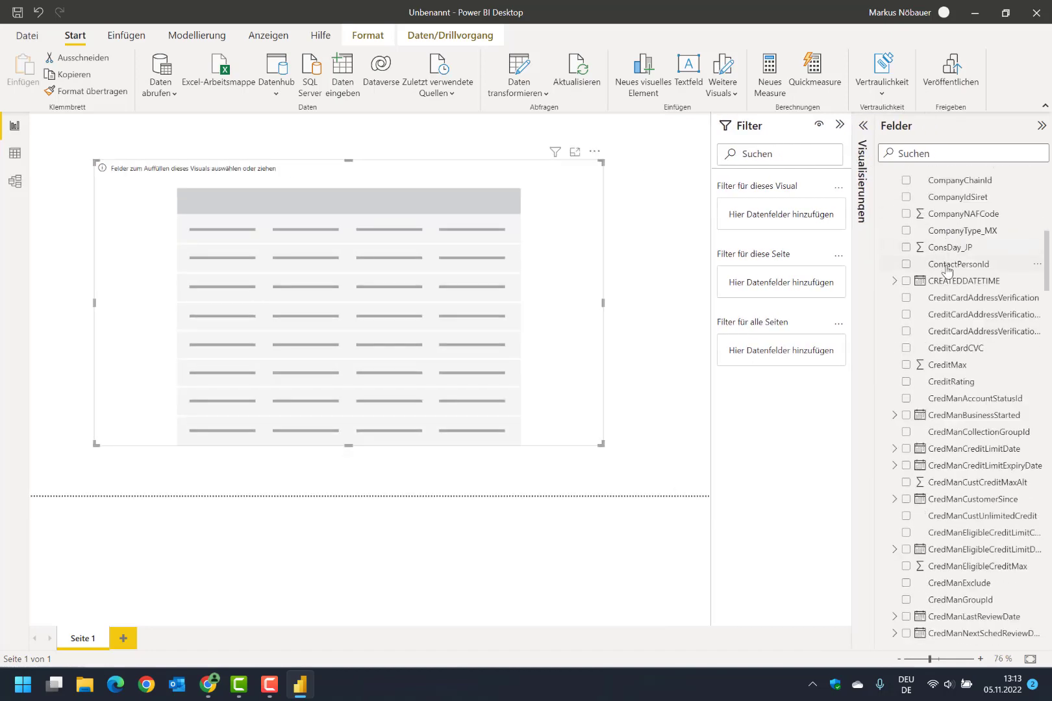
{"action": "scroll", "coordinate": [945, 267], "scroll_direction": "down", "scroll_amount": 10}
{"action": "scroll", "coordinate": [934, 188], "scroll_direction": "up", "scroll_amount": 5}
{"action": "scroll", "coordinate": [933, 188], "scroll_direction": "up", "scroll_amount": 5}
{"action": "left_click", "coordinate": [946, 151]}
{"action": "type", "text": "cust"}
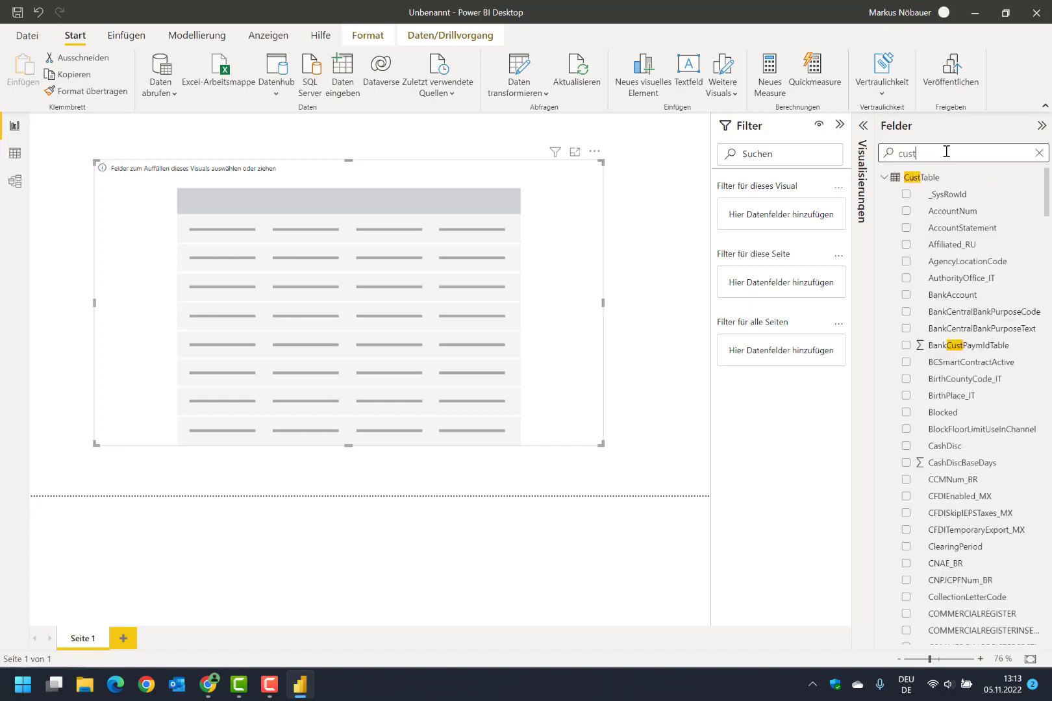
{"action": "type", "text": "acc"}
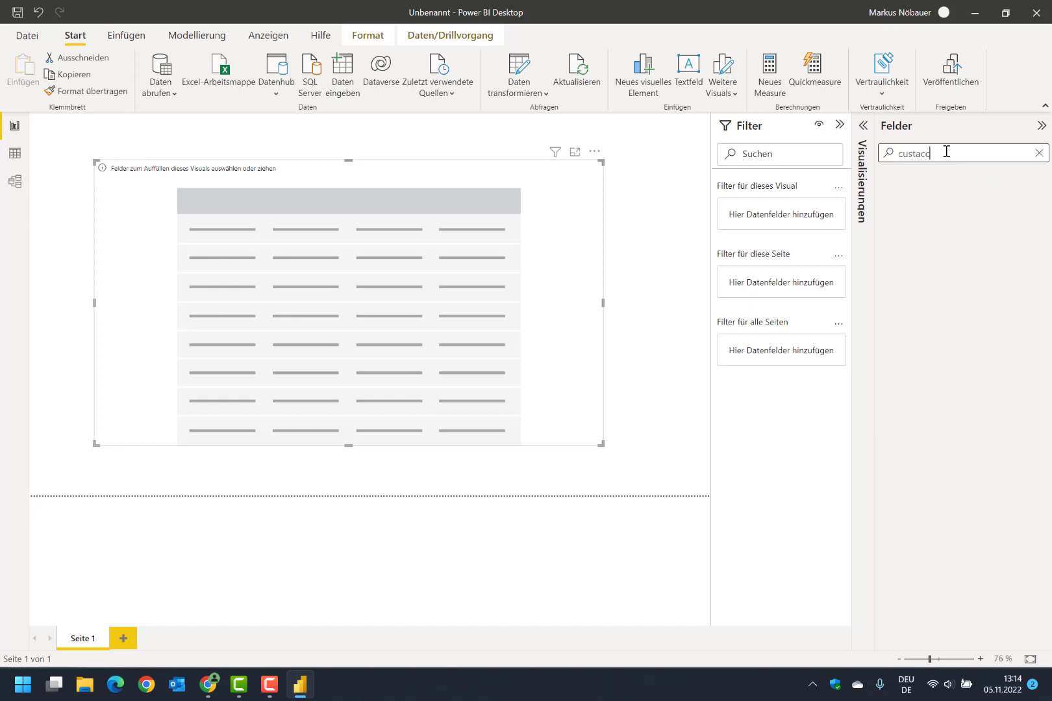
{"action": "key", "text": "BackSpace"}
{"action": "key", "text": "BackSpace"}
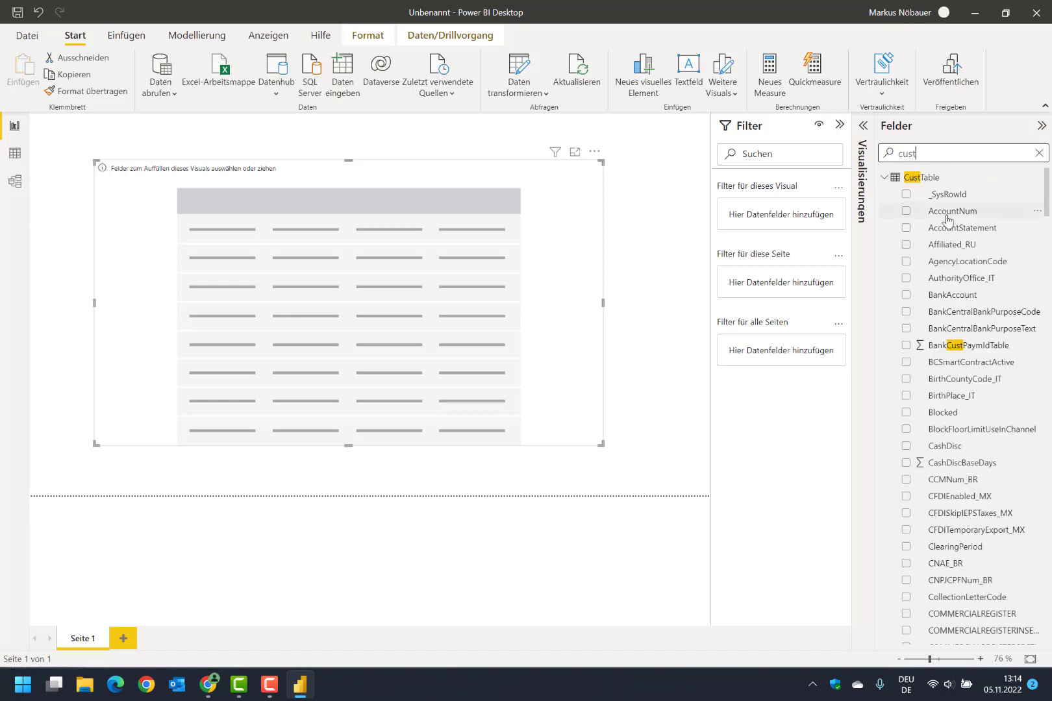
Add AccountNum, CustGroup and DataAreaId as table columns, then hide the Felder pane.
{"action": "left_click_drag", "start_coordinate": [950, 211], "coordinate": [252, 268]}
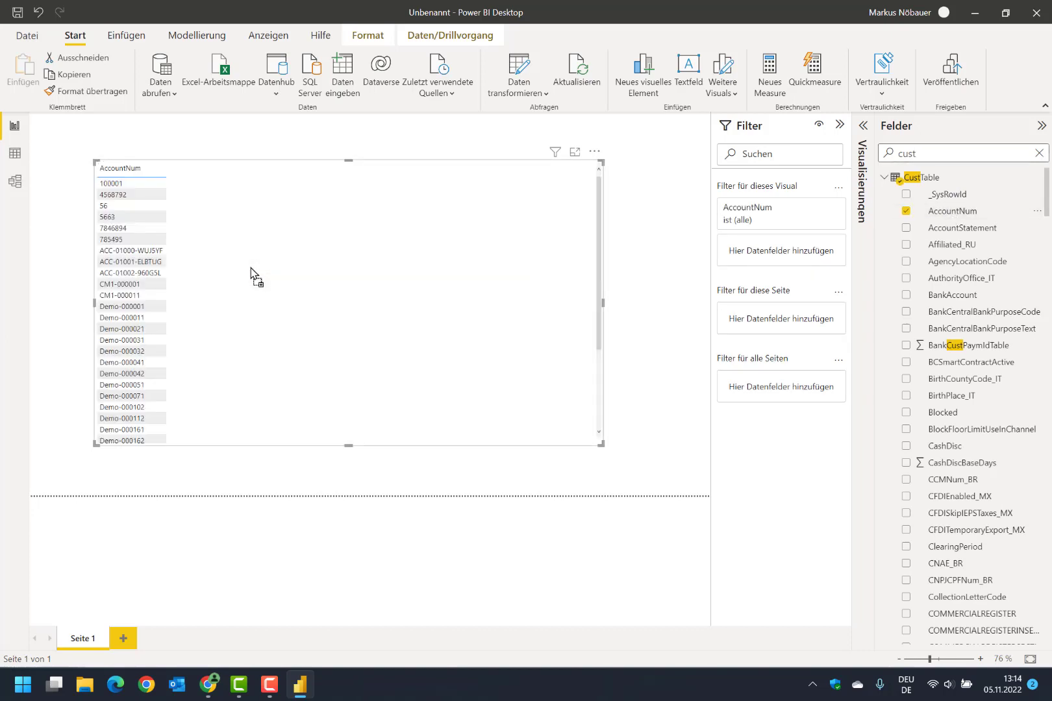
{"action": "left_click_drag", "start_coordinate": [890, 154], "coordinate": [923, 151]}
{"action": "type", "text": "custgrou"}
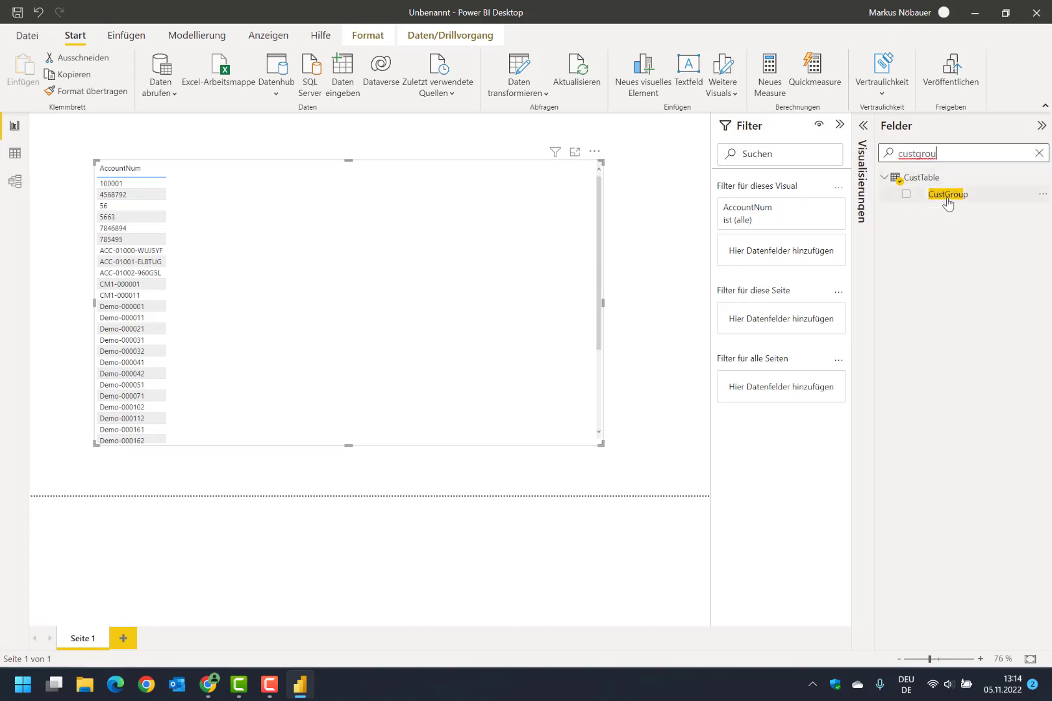
{"action": "left_click_drag", "start_coordinate": [946, 196], "coordinate": [274, 235]}
{"action": "left_click_drag", "start_coordinate": [937, 153], "coordinate": [835, 150]}
{"action": "type", "text": "data"}
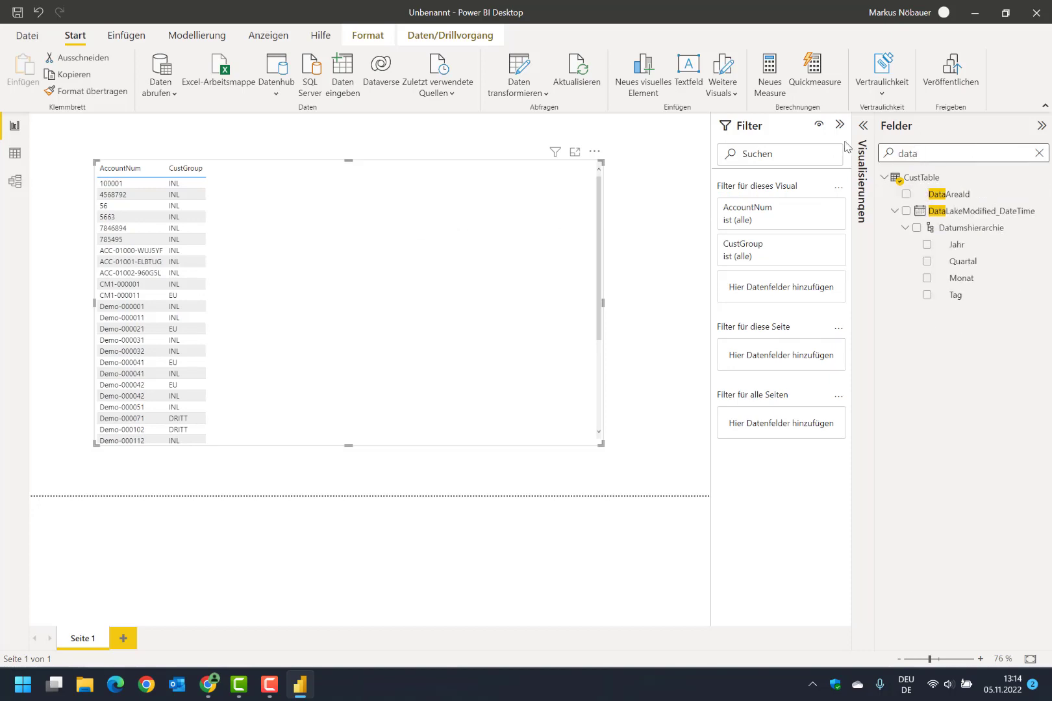
{"action": "left_click_drag", "start_coordinate": [945, 194], "coordinate": [312, 241]}
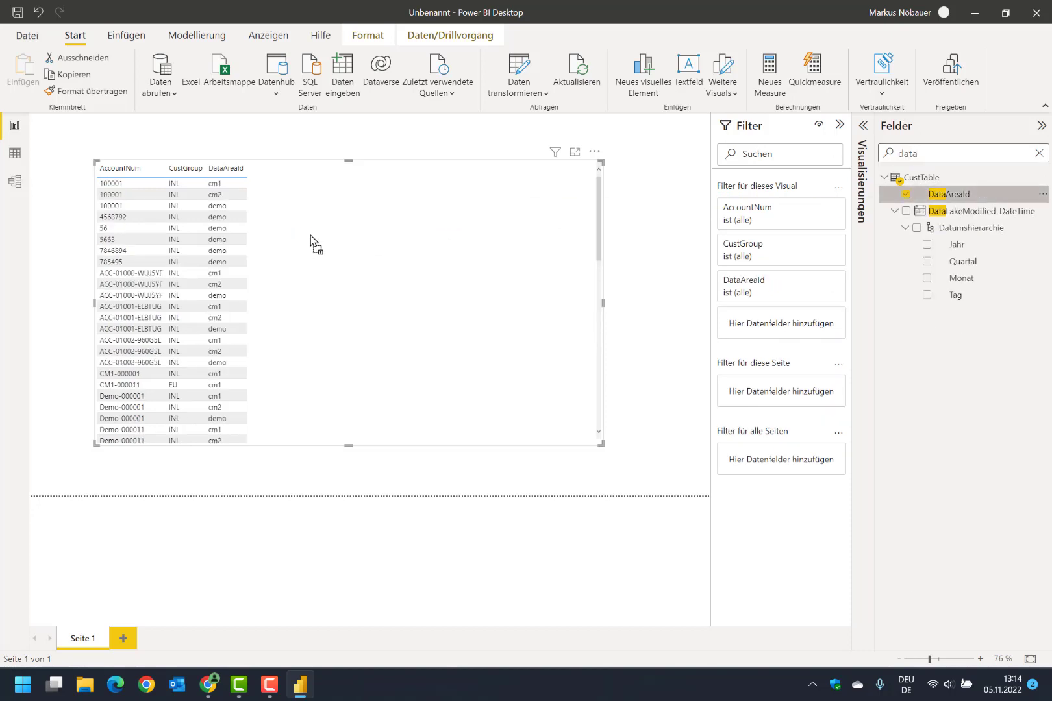
{"action": "left_click", "coordinate": [1042, 126]}
{"action": "left_click", "coordinate": [832, 254]}
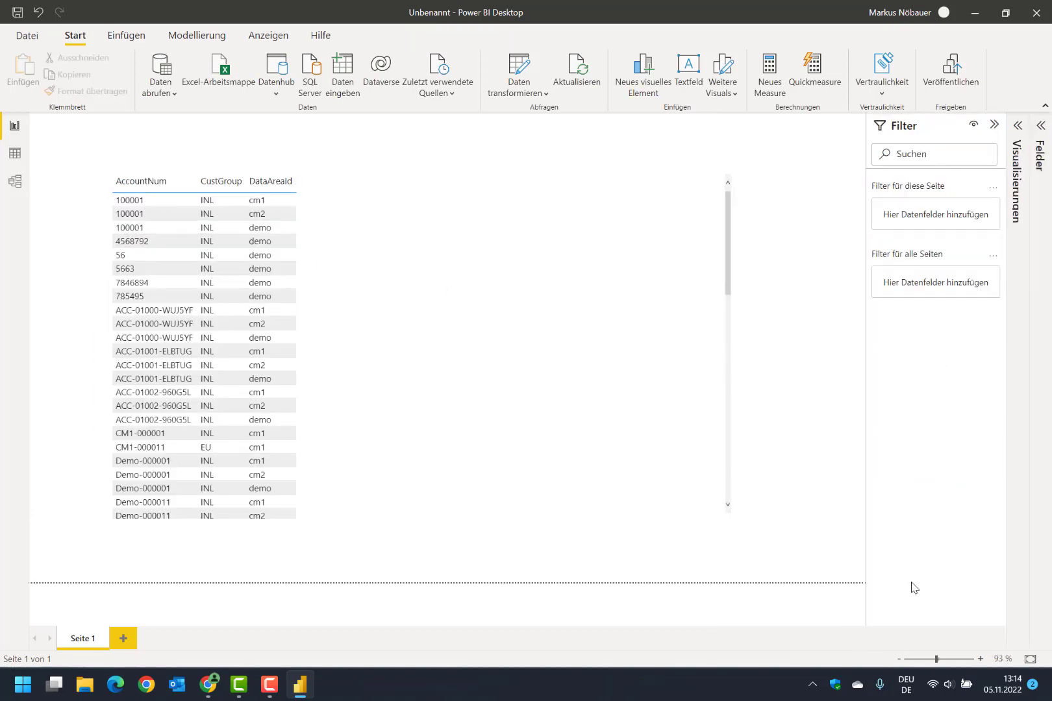